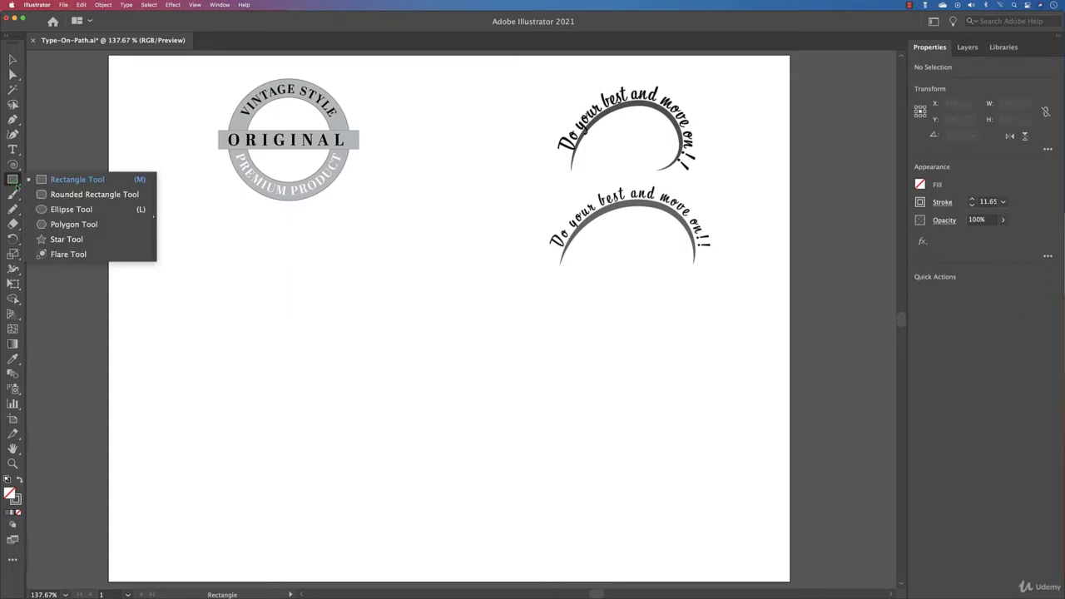
# Draw a circle about 212 pt in diameter below the ORIGINAL badge with no fill and a 1 pt black stroke.
pyautogui.moveTo(262, 322)
pyautogui.mouseDown()
pyautogui.moveTo(418, 400)
pyautogui.moveTo(402, 385)
pyautogui.mouseUp()
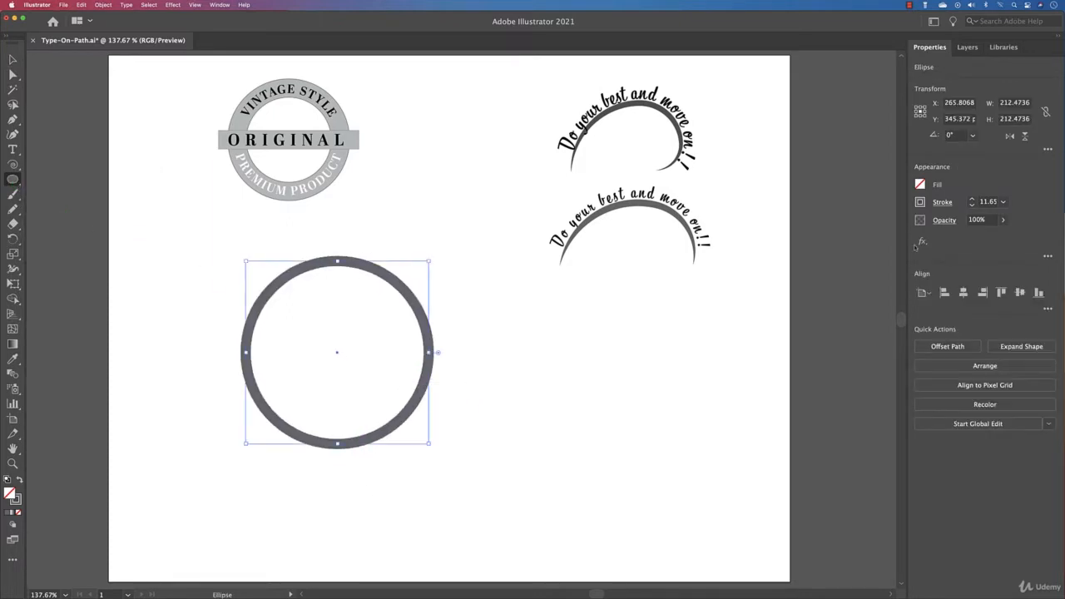
pyautogui.click(972, 205)
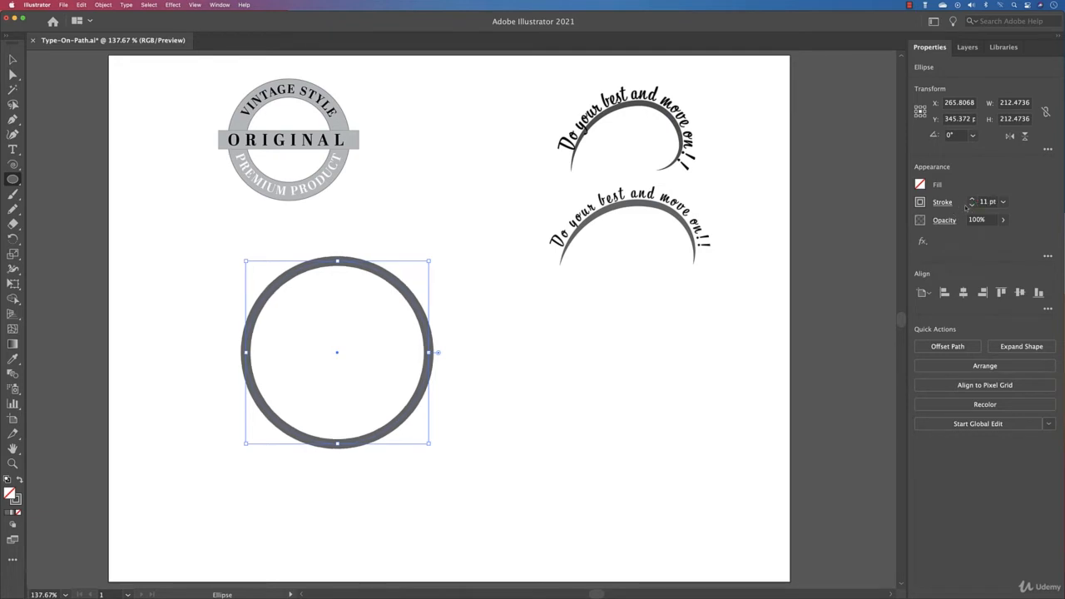
pyautogui.click(921, 202)
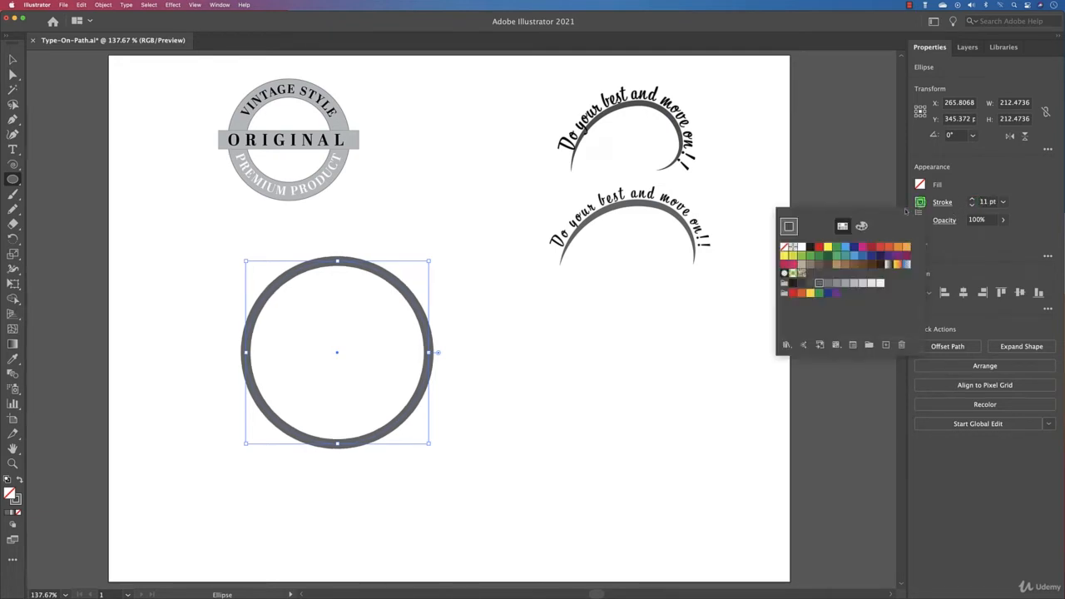
pyautogui.click(785, 249)
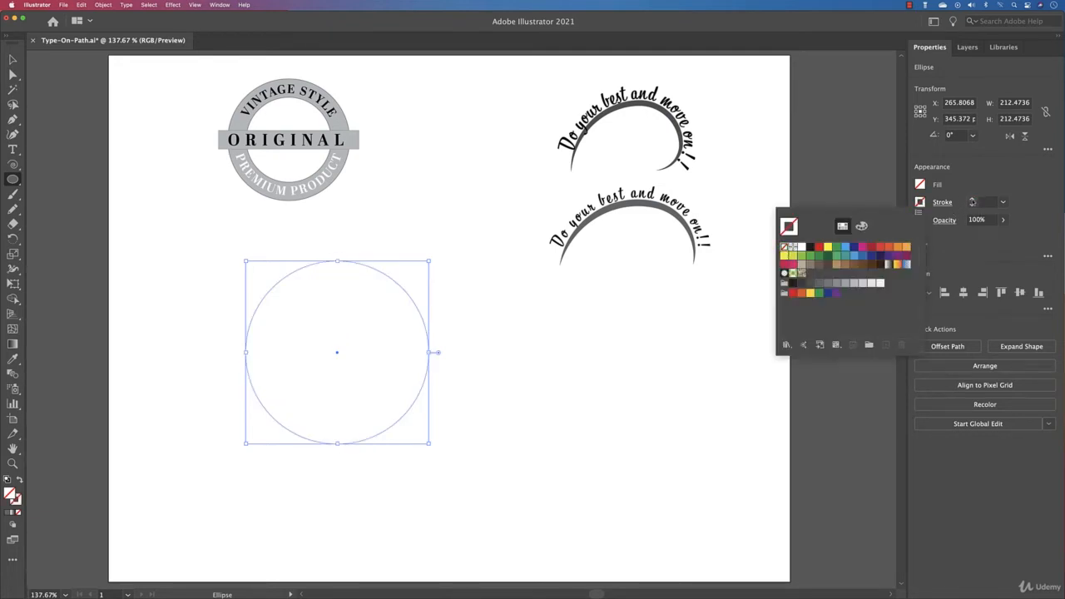
pyautogui.click(972, 201)
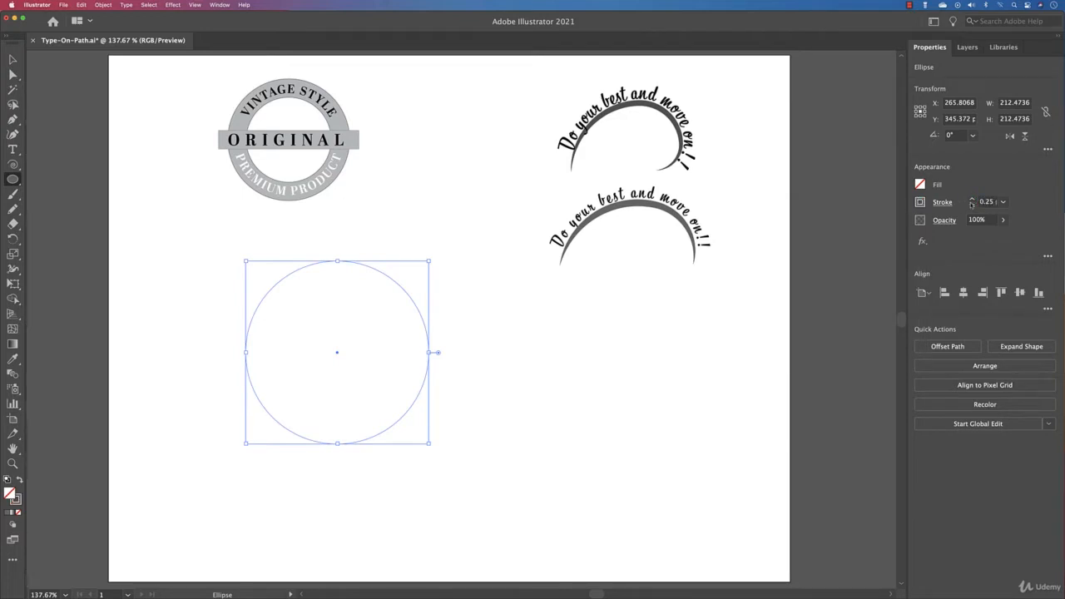
pyautogui.click(972, 201)
pyautogui.click(972, 201)
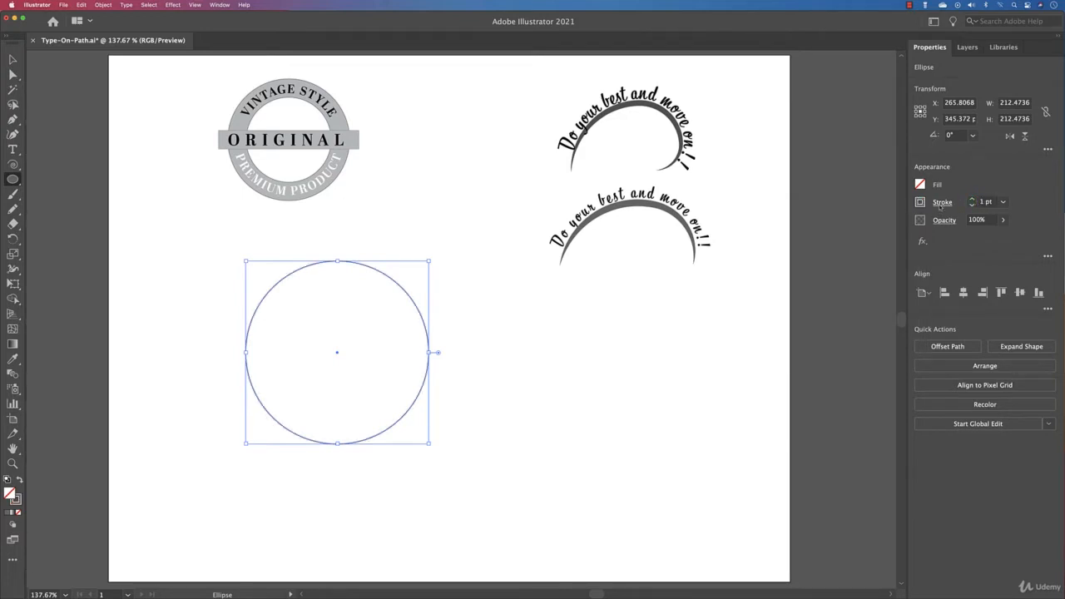
pyautogui.click(922, 202)
pyautogui.click(809, 248)
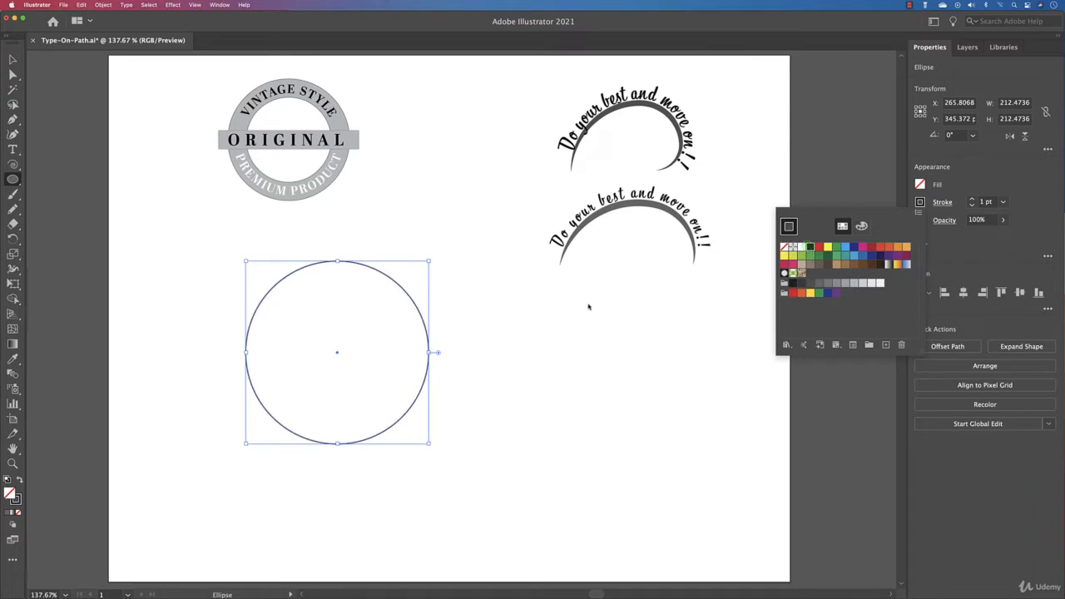
pyautogui.click(578, 304)
# Duplicate the circle and place the copy below the two curved "Do your best and move on!!" designs.
pyautogui.press('v')
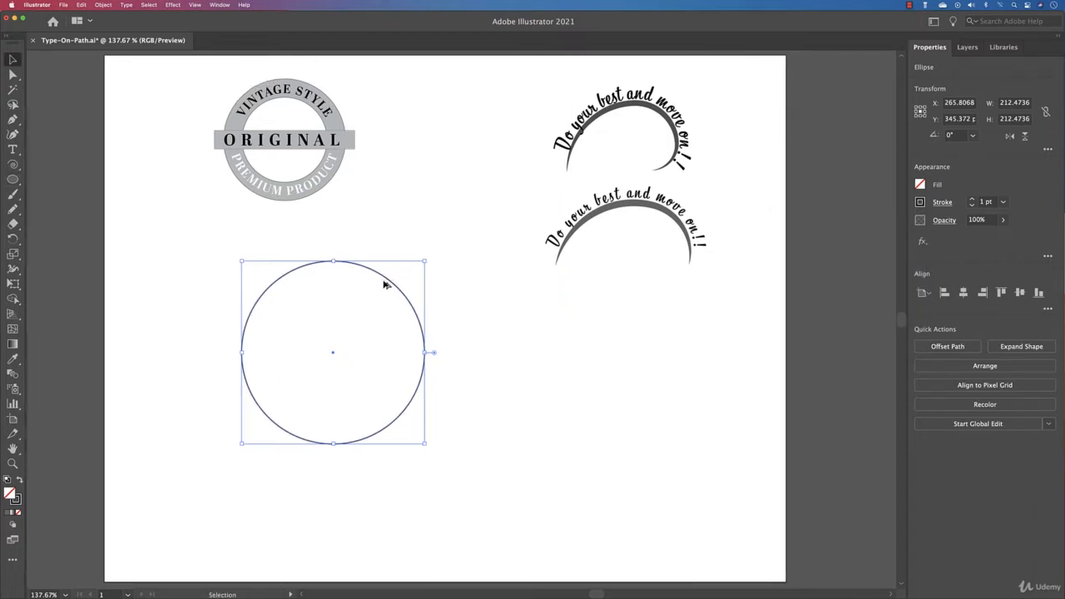
pyautogui.moveTo(388, 281); pyautogui.dragTo(645, 326)
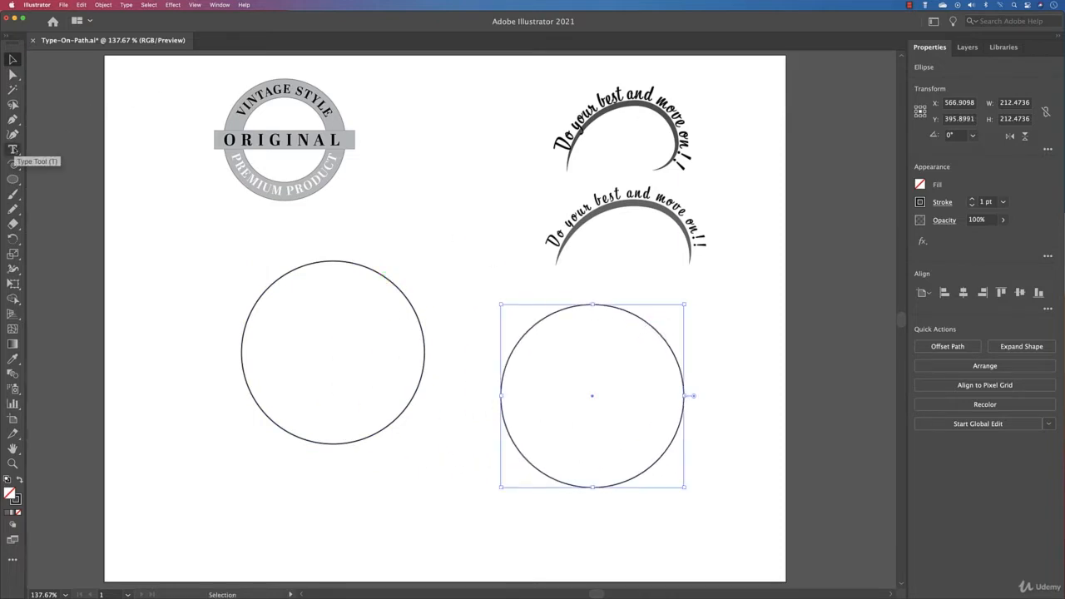
# Try adding text to the original circle with the standard Type tool, and undo it.
pyautogui.click(13, 150)
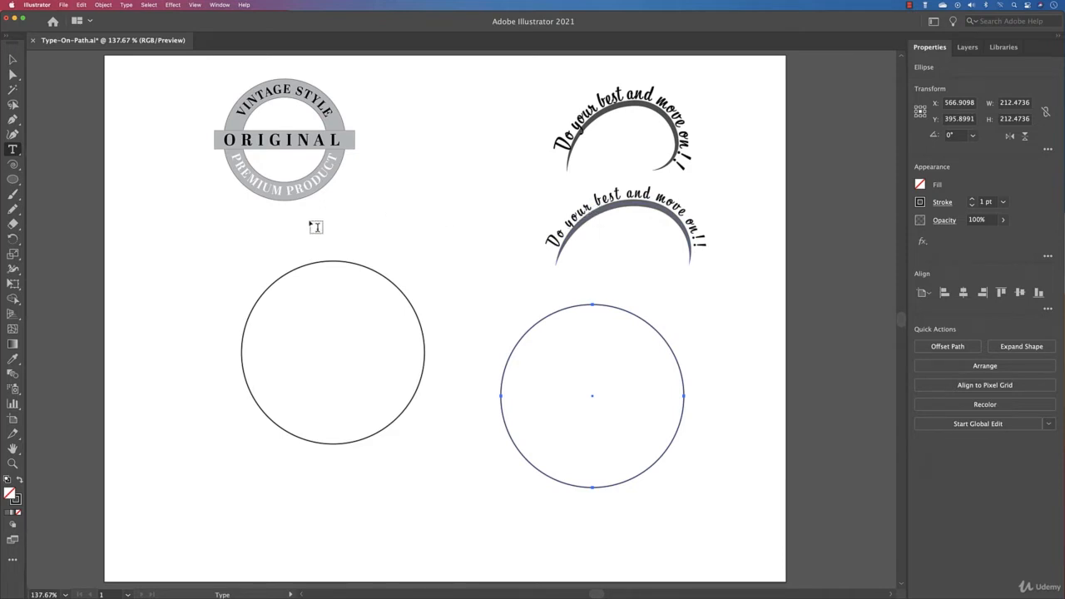
pyautogui.click(303, 271)
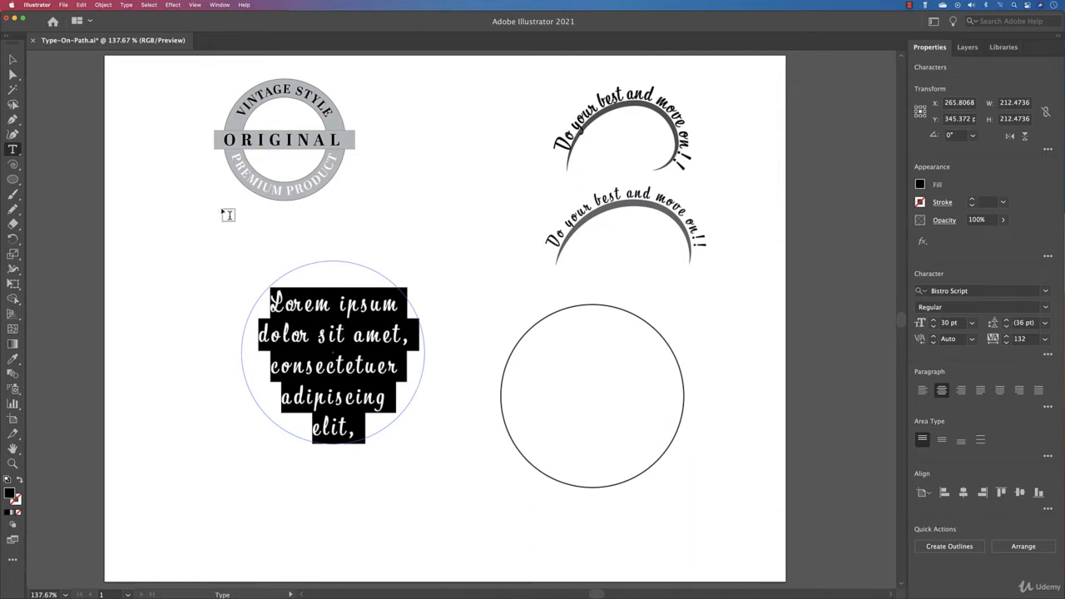
pyautogui.press('super+z')
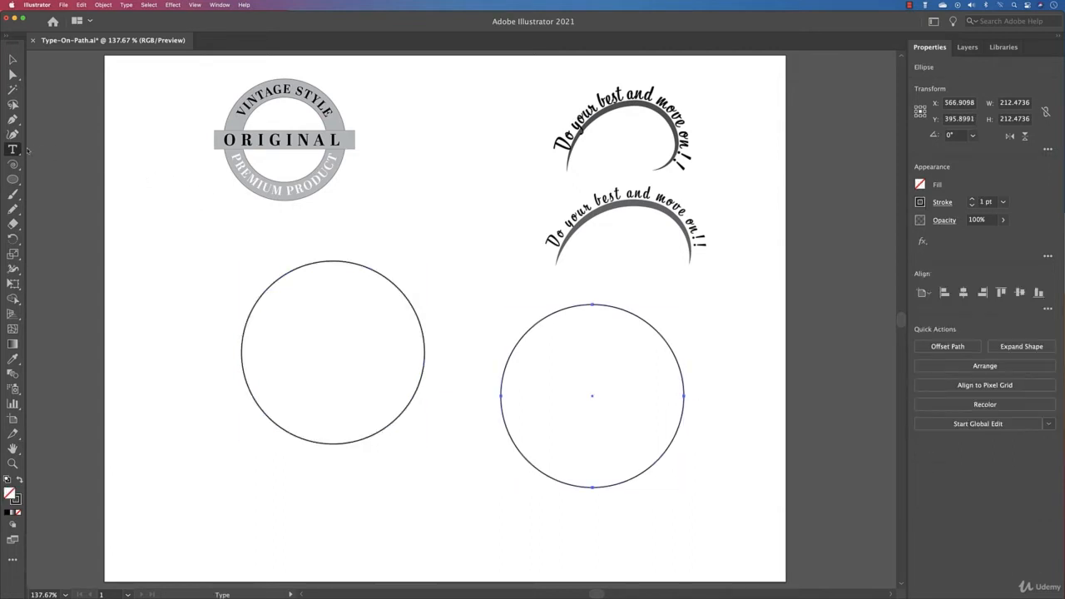
# Add the text "Vintage style" along the outline of the original circle with the Type on a Path tool.
pyautogui.click(17, 149)
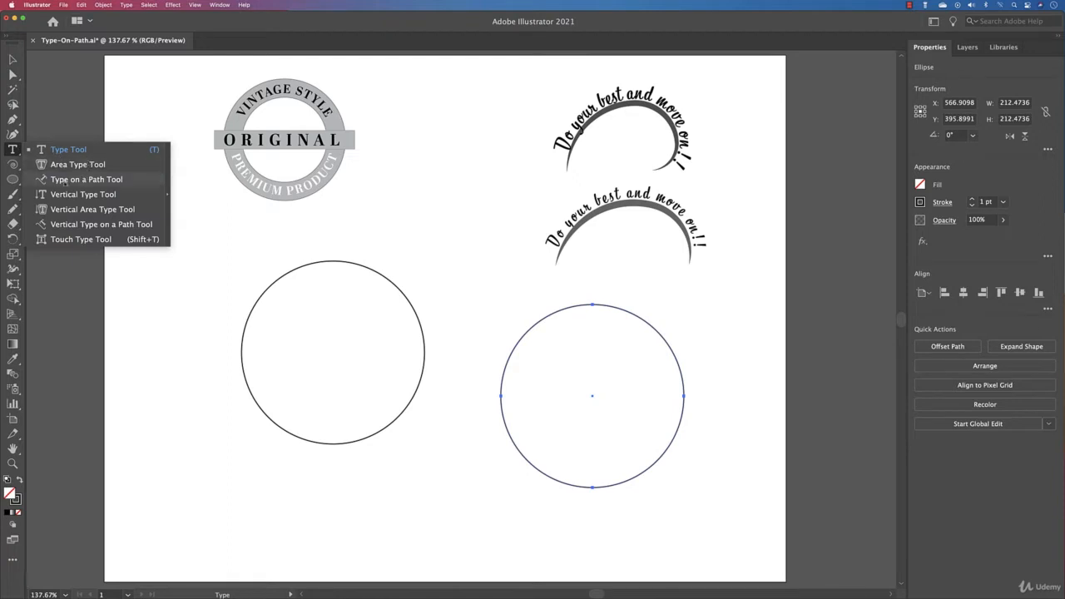
pyautogui.click(117, 180)
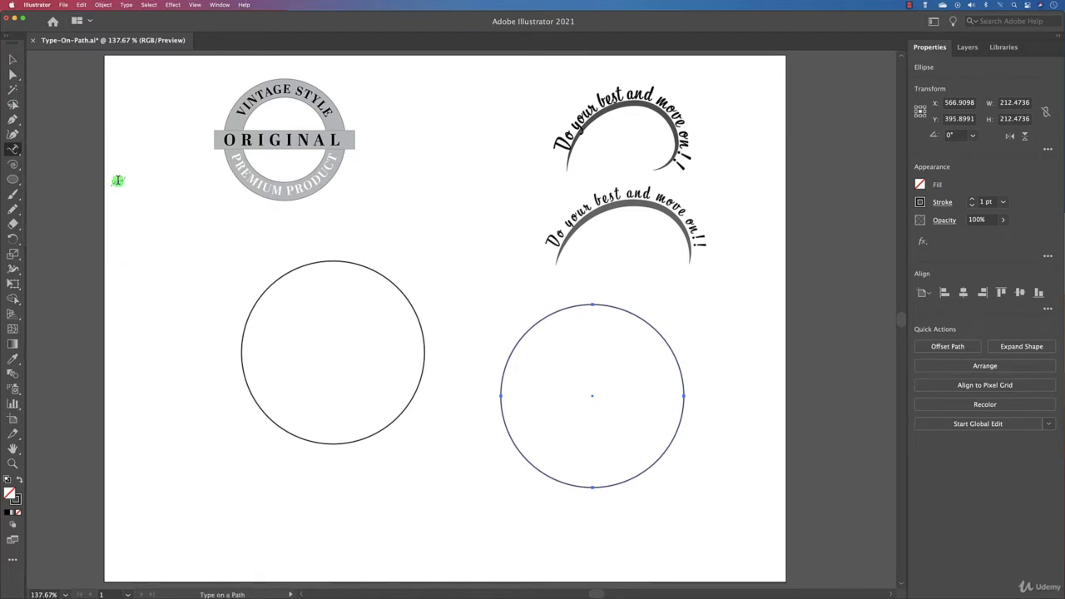
pyautogui.click(336, 260)
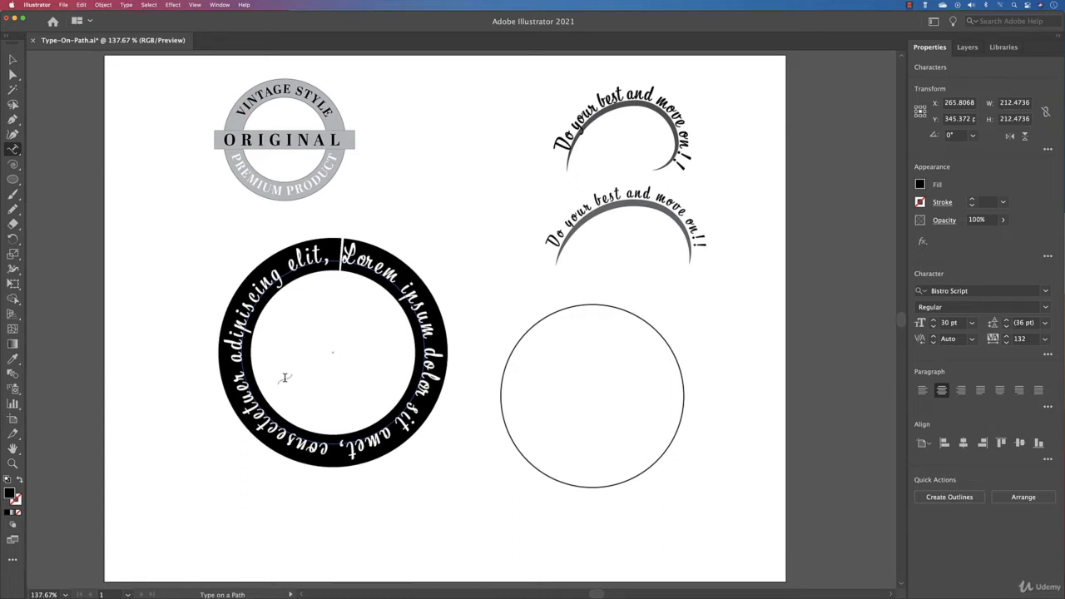
pyautogui.write('Vintage')
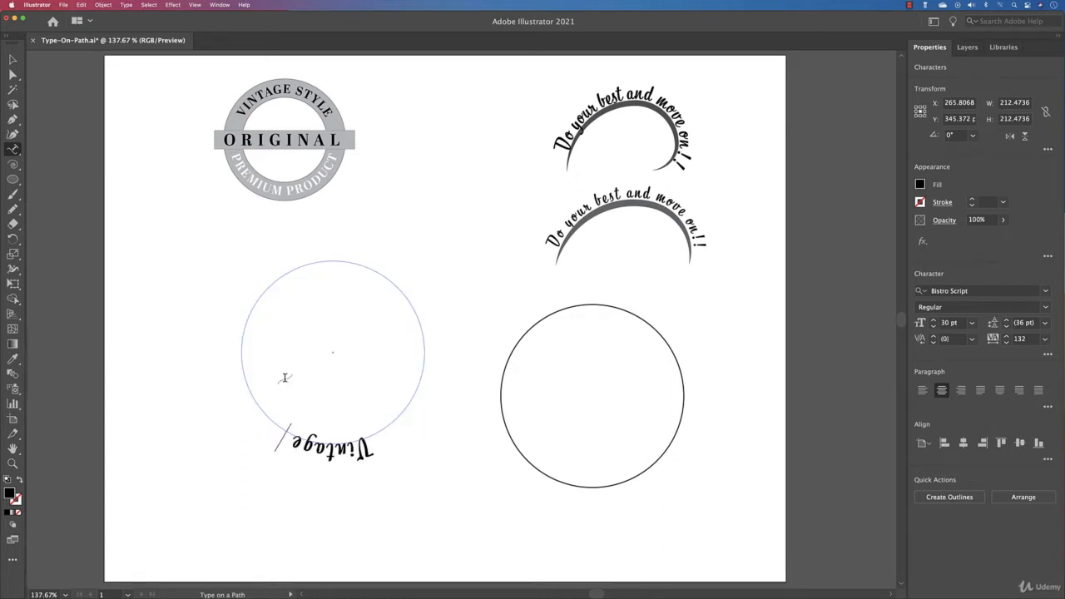
pyautogui.write(' style')
pyautogui.press('Escape')
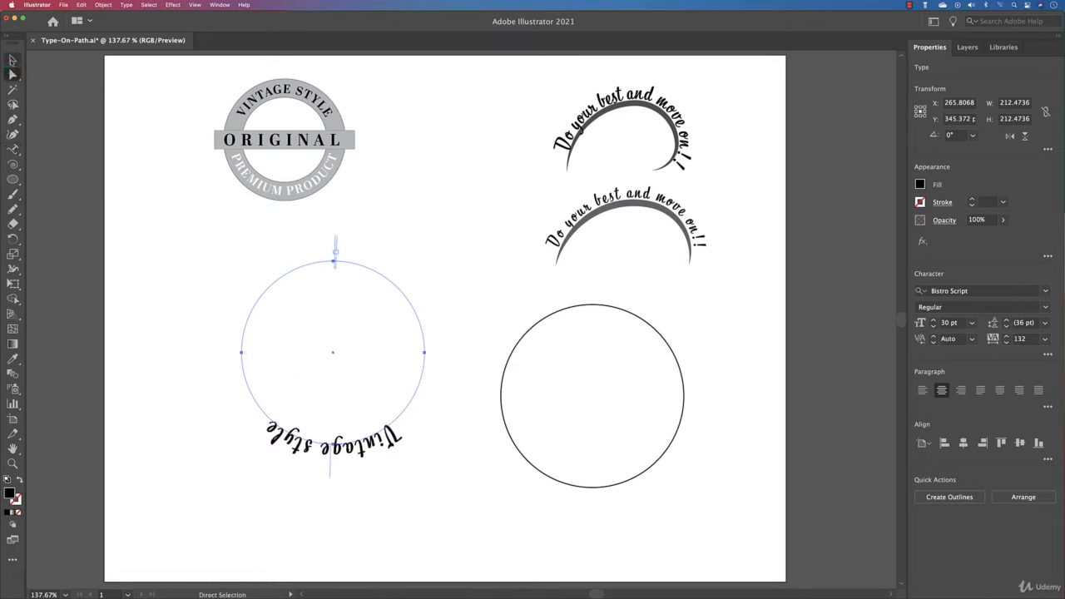
# Clear the Script font filter and set the circular text's font to Abril Display Bold.
pyautogui.click(1044, 292)
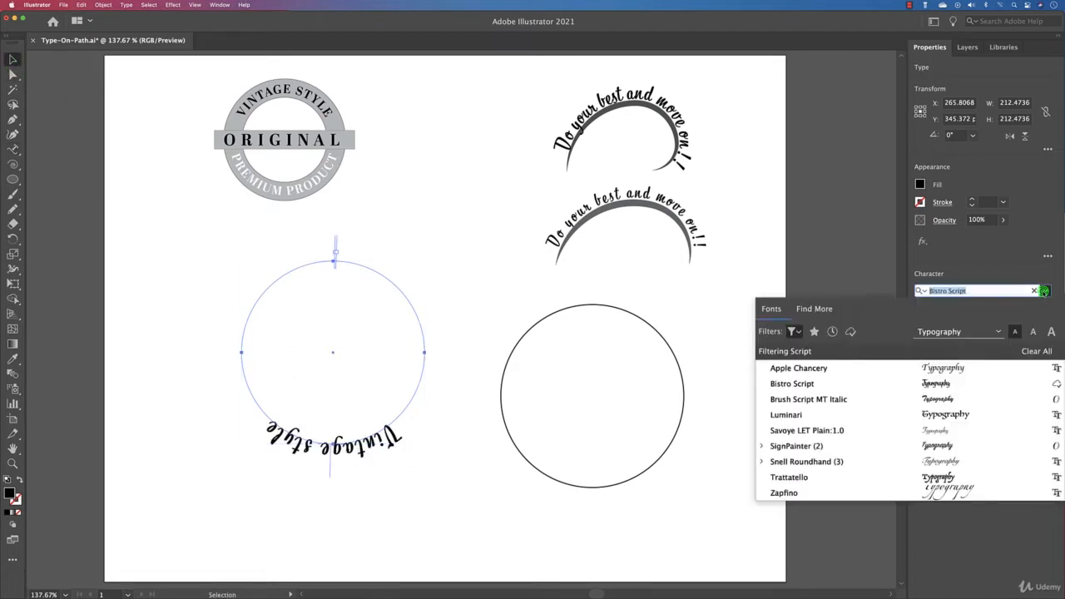
pyautogui.click(795, 331)
pyautogui.click(836, 357)
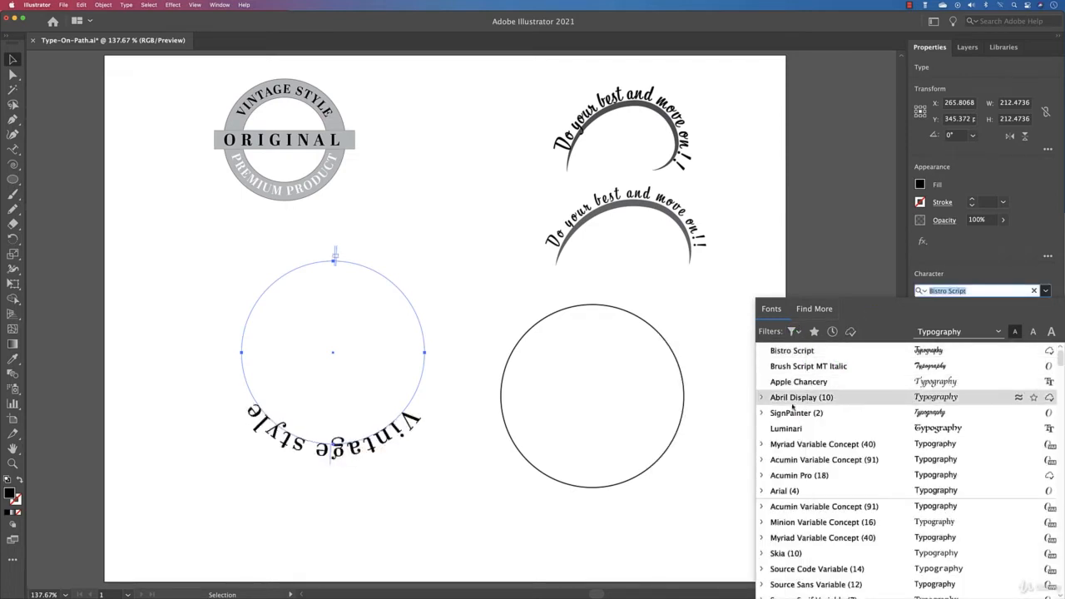
pyautogui.click(762, 398)
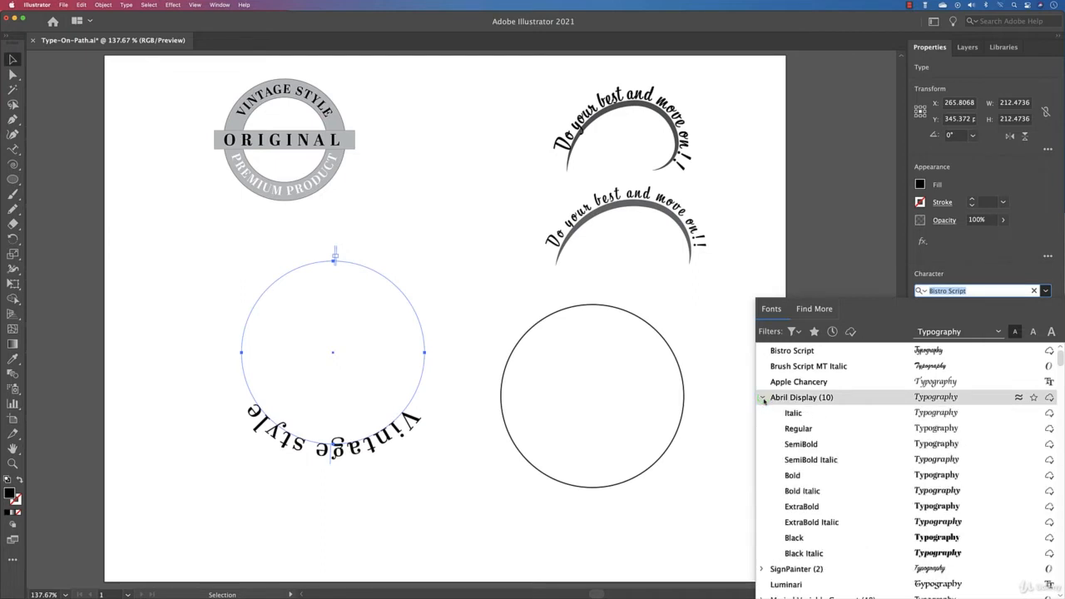
pyautogui.click(826, 478)
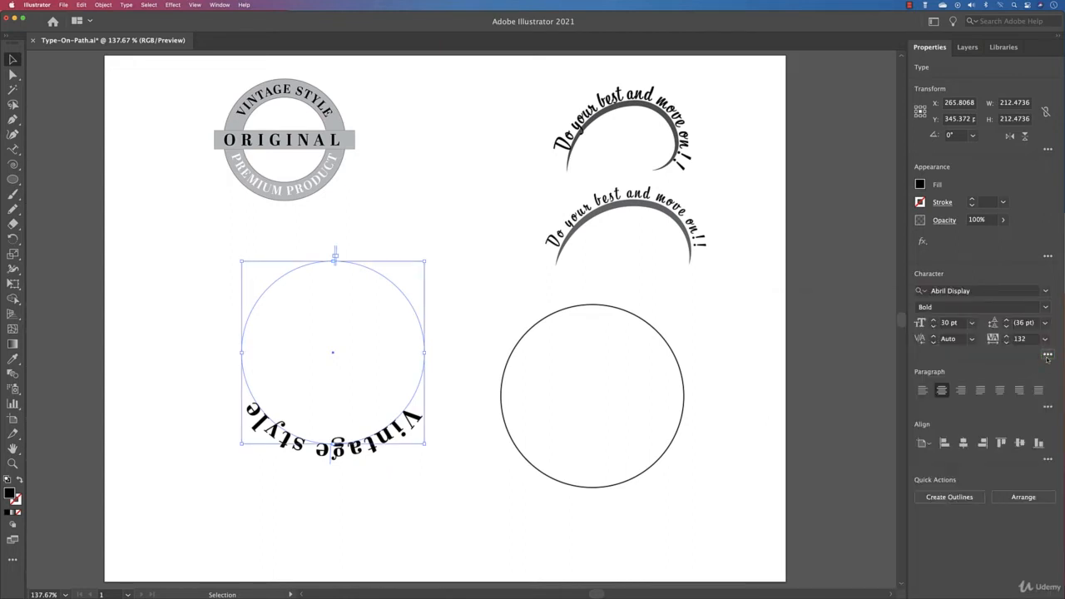
# Apply All Caps to the circular "Vintage style" text.
pyautogui.click(1048, 356)
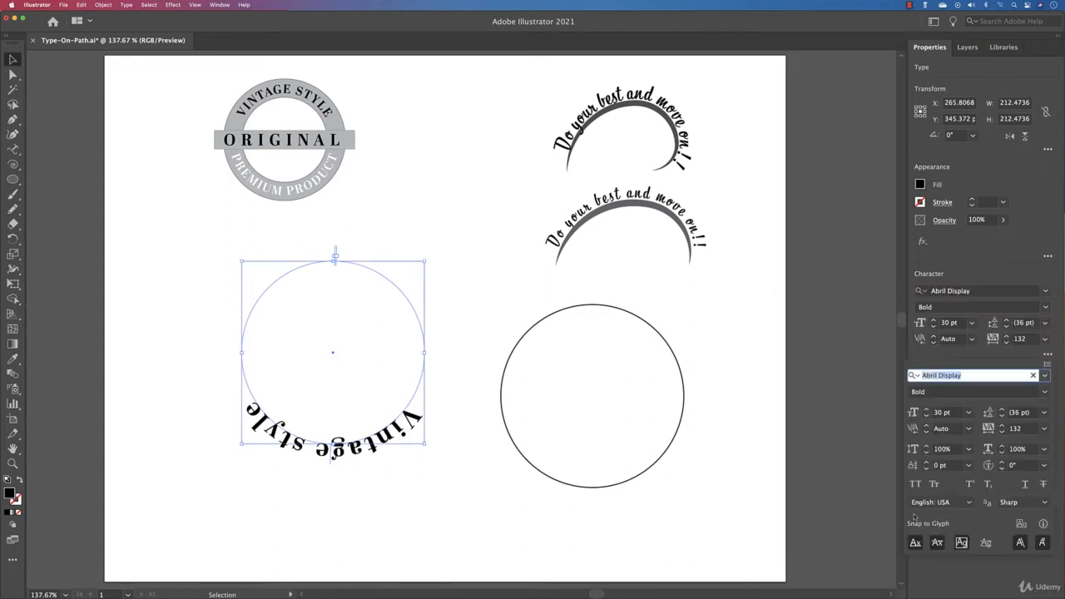
pyautogui.click(916, 484)
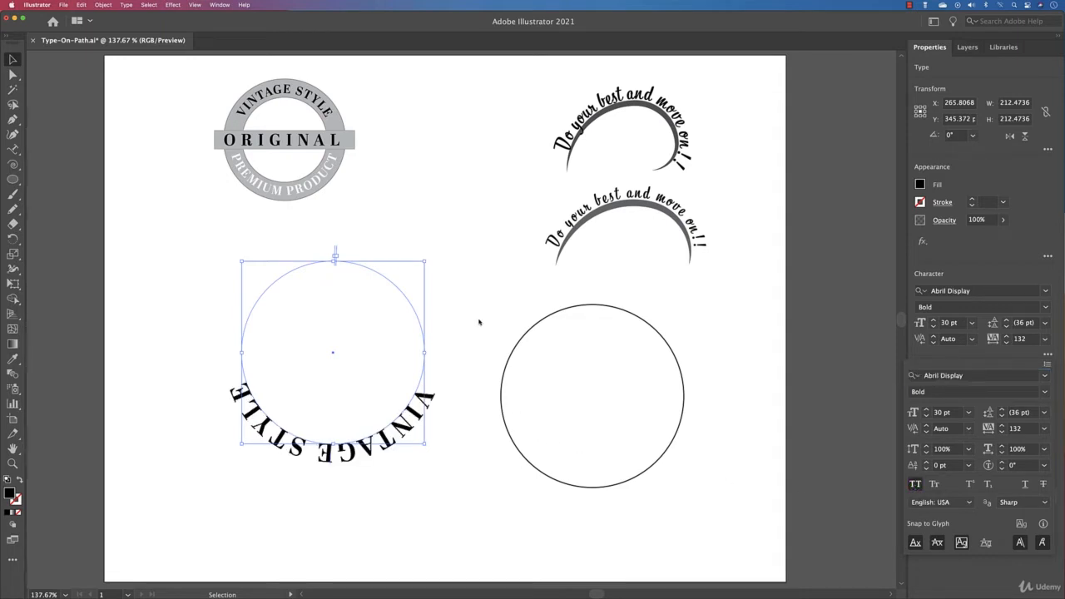
pyautogui.click(914, 351)
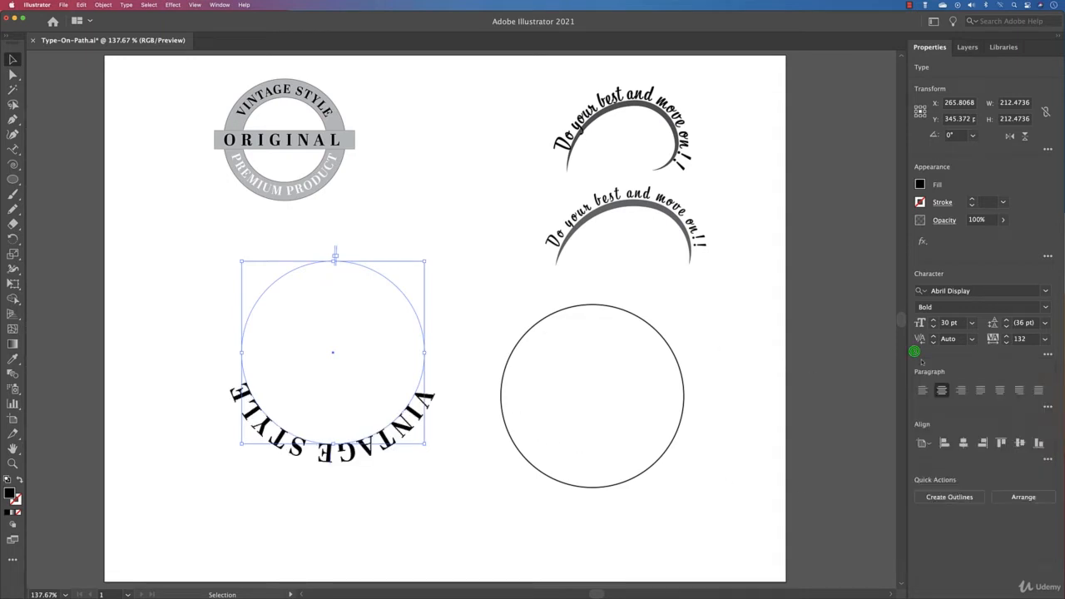
# Reduce the VINTAGE STYLE text's font size to 23 pt.
pyautogui.click(933, 326)
pyautogui.click(933, 326)
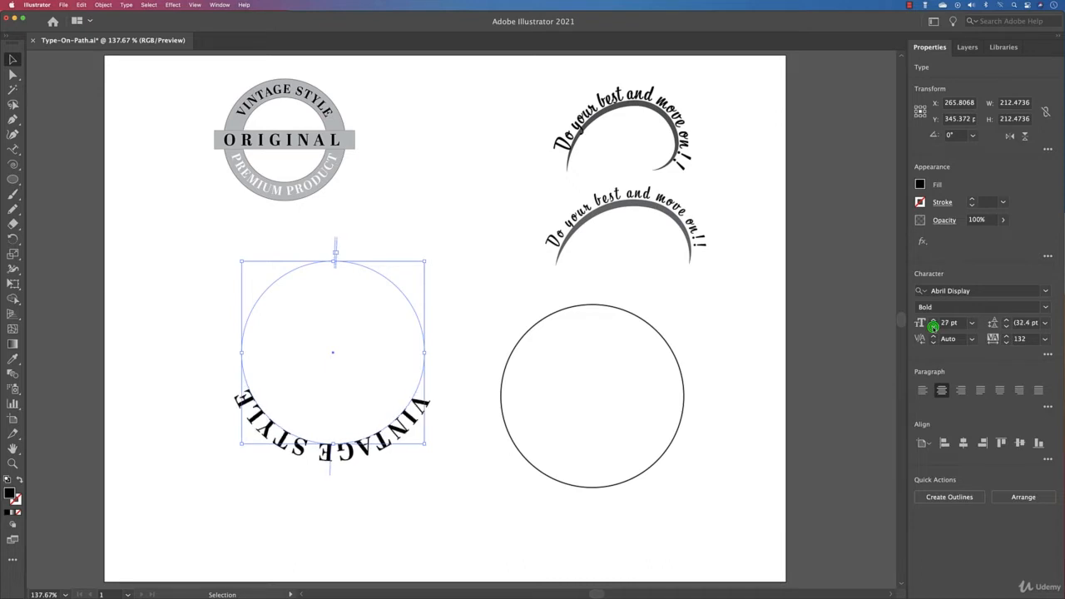
pyautogui.click(933, 326)
pyautogui.click(933, 327)
pyautogui.click(933, 326)
pyautogui.click(933, 326)
pyautogui.click(933, 326)
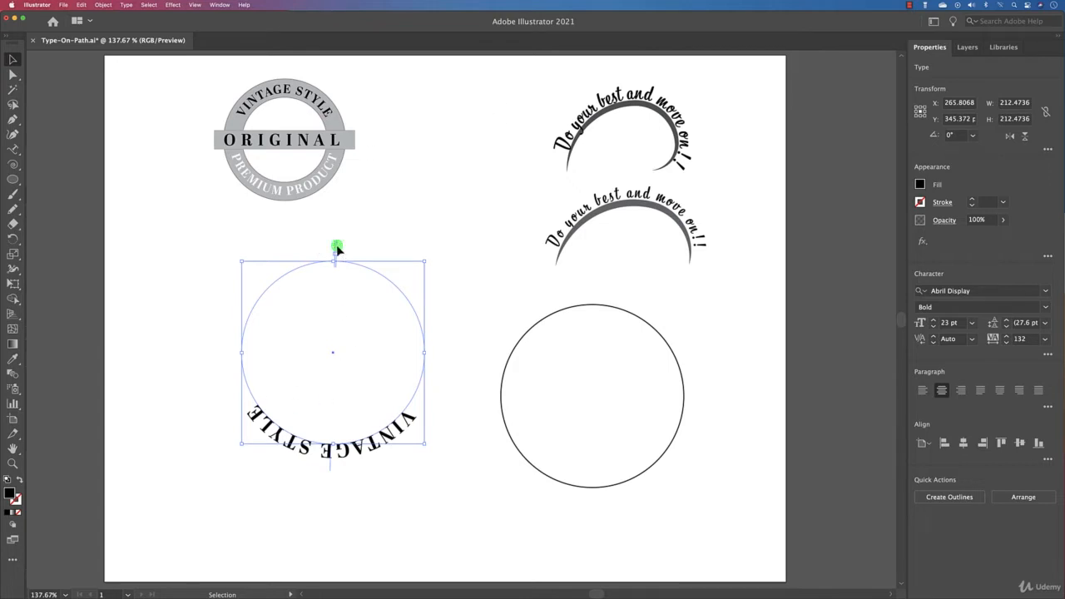
# Adjust the start, end and center brackets of the VINTAGE STYLE path text to center it over the circle's upper half.
pyautogui.moveTo(337, 248); pyautogui.dragTo(423, 393)
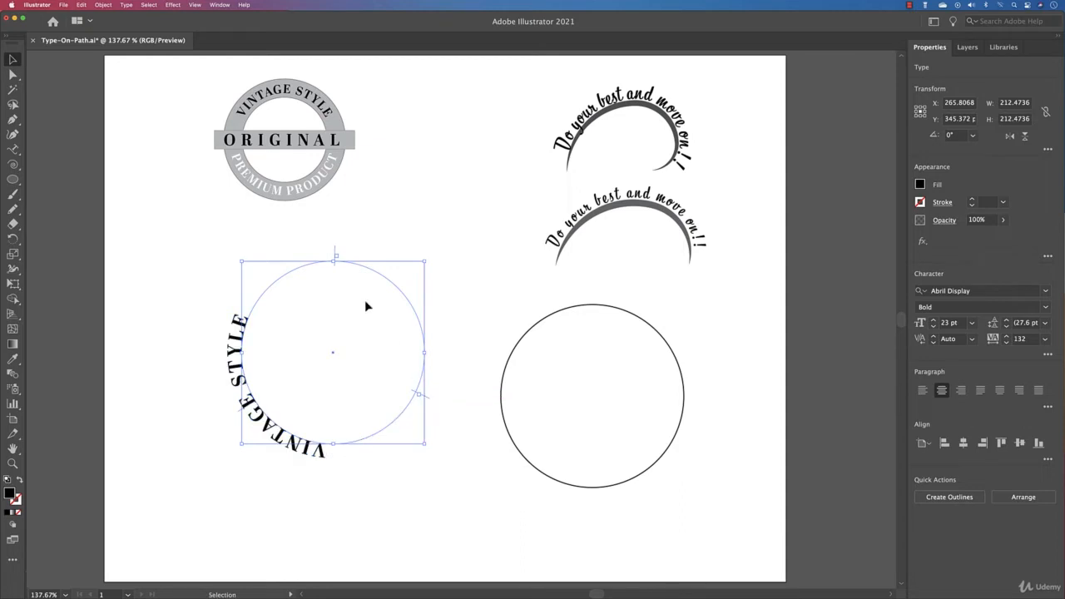
pyautogui.moveTo(334, 251); pyautogui.dragTo(246, 314)
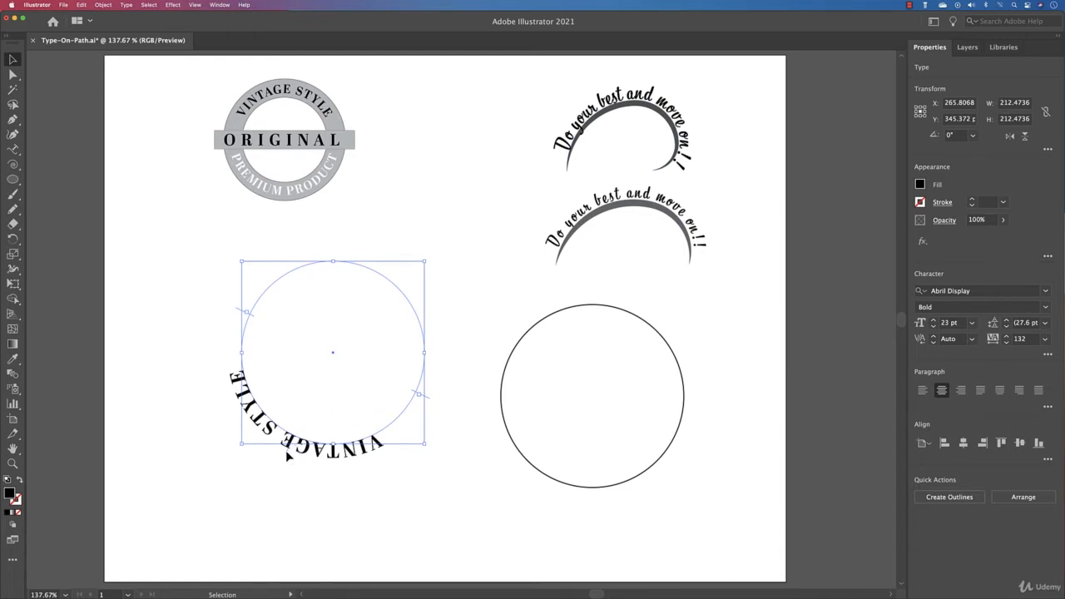
pyautogui.moveTo(285, 450)
pyautogui.mouseDown()
pyautogui.moveTo(317, 435)
pyautogui.moveTo(299, 422)
pyautogui.moveTo(285, 449)
pyautogui.mouseUp()
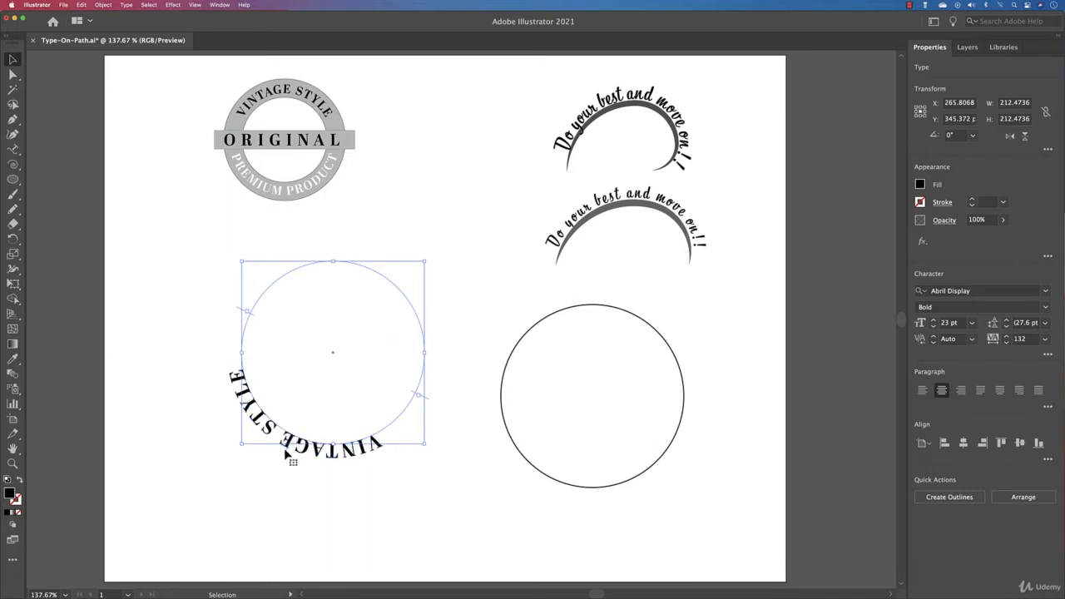
pyautogui.moveTo(430, 406); pyautogui.dragTo(413, 352)
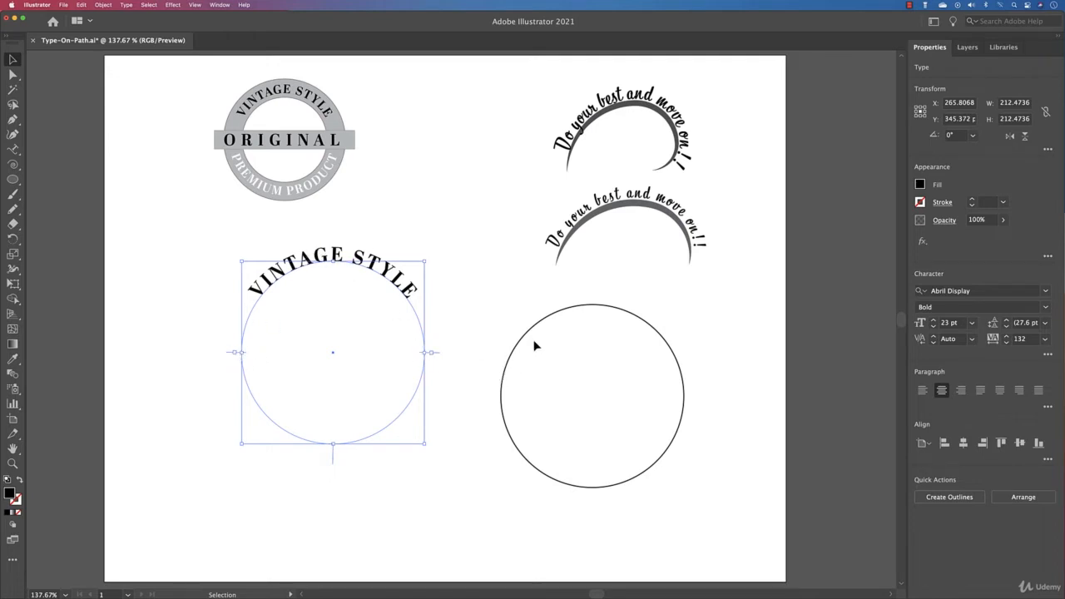
pyautogui.click(466, 303)
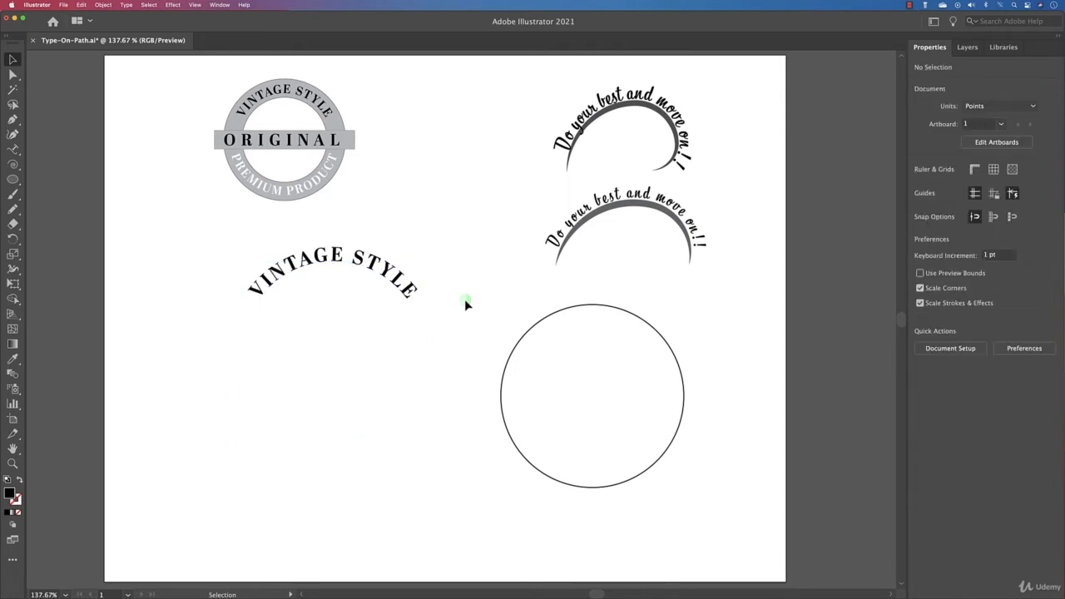
pyautogui.click(414, 283)
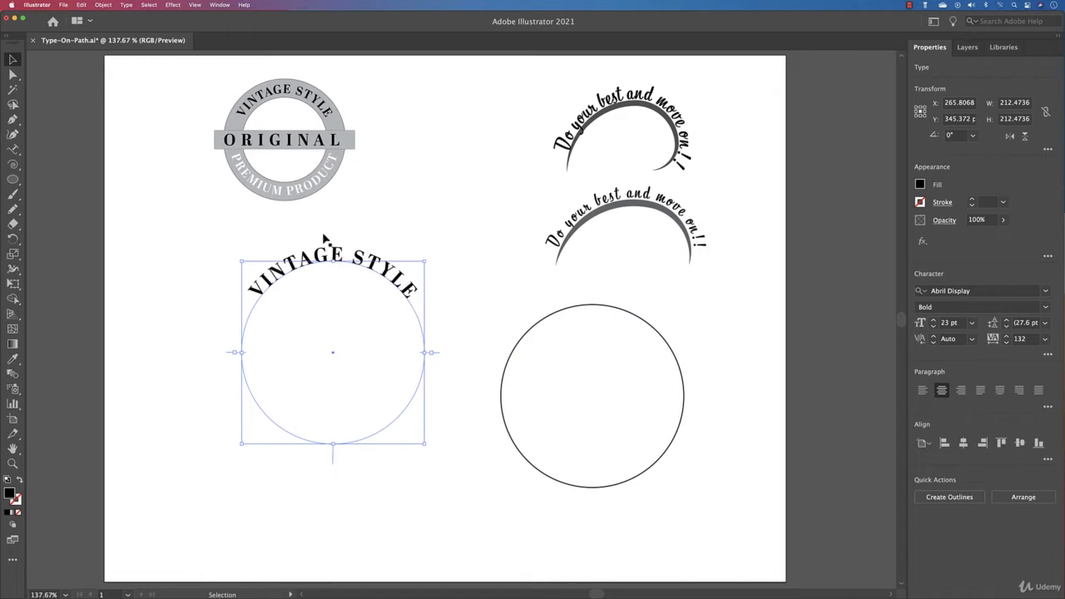
# Move the empty circle onto the VINTAGE STYLE text circle and align the two on their horizontal and vertical centers.
pyautogui.click(594, 313)
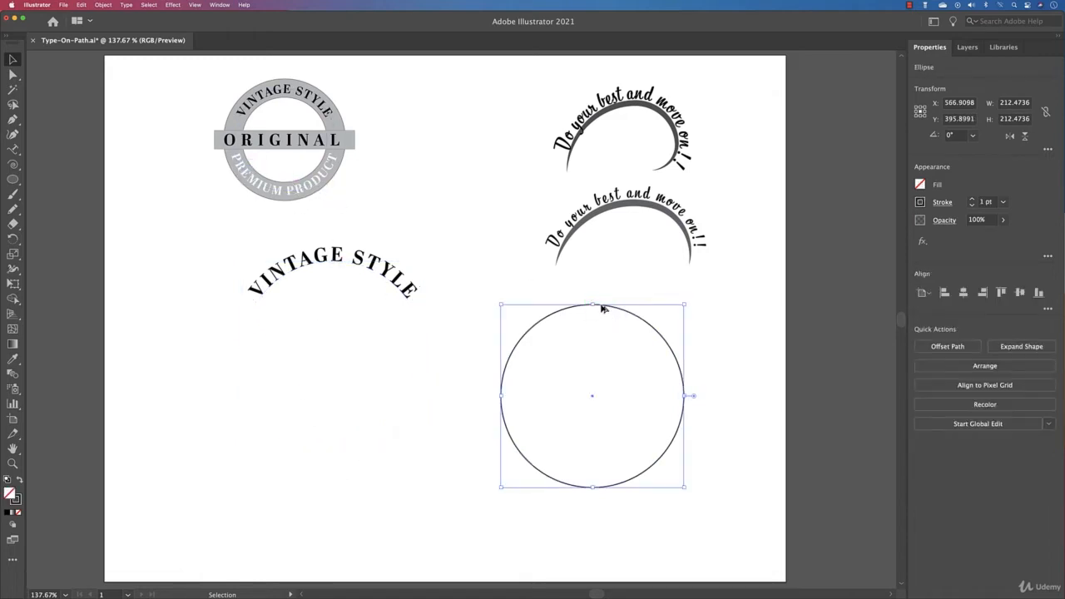
pyautogui.moveTo(603, 309); pyautogui.dragTo(339, 321)
pyautogui.moveTo(400, 238); pyautogui.dragTo(345, 406)
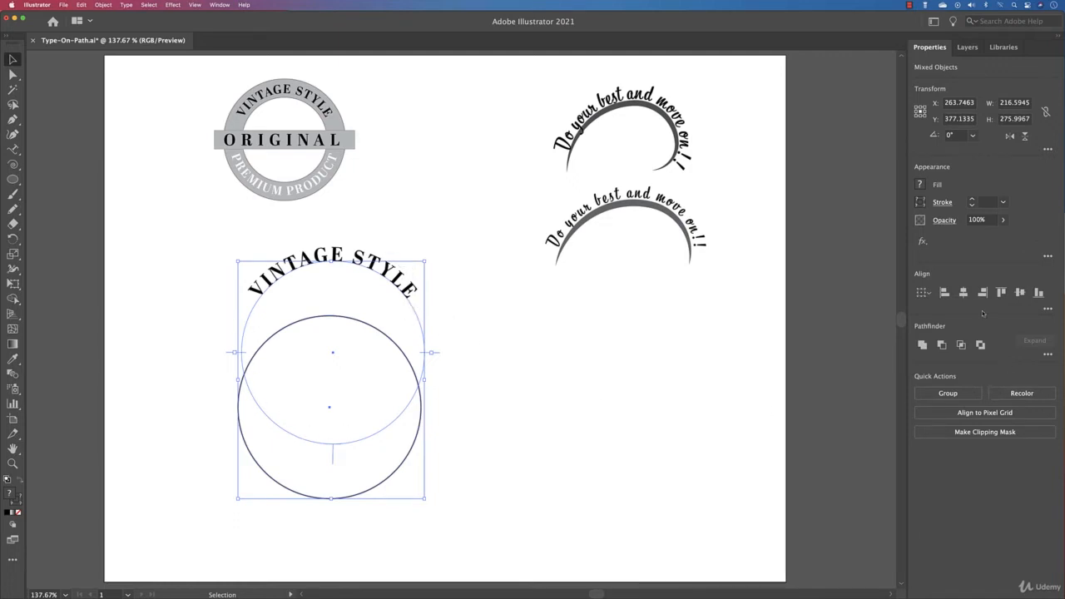
pyautogui.click(963, 292)
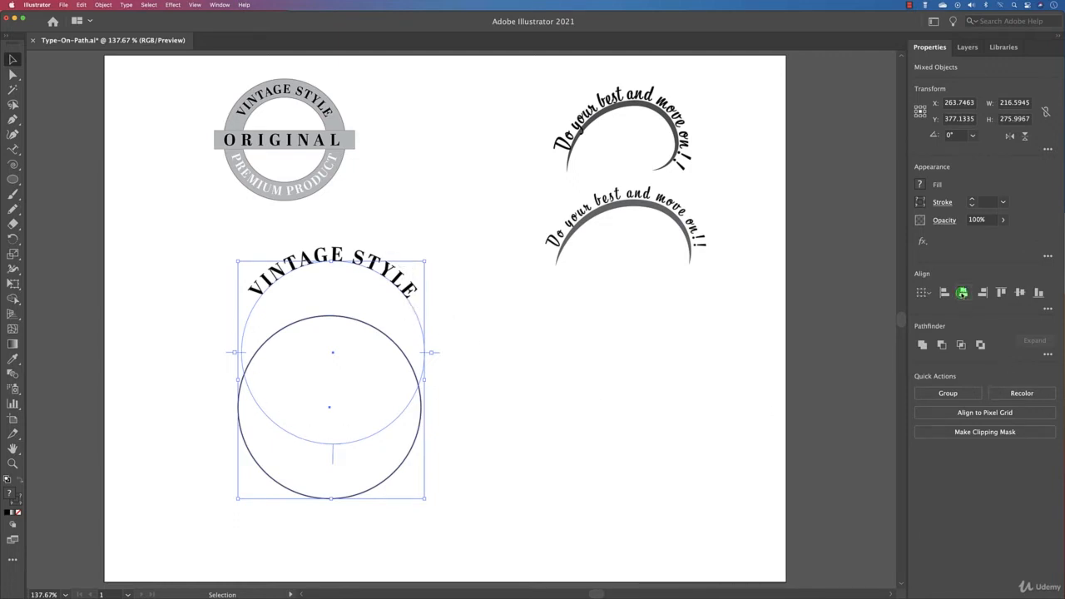
pyautogui.click(1022, 292)
pyautogui.click(553, 347)
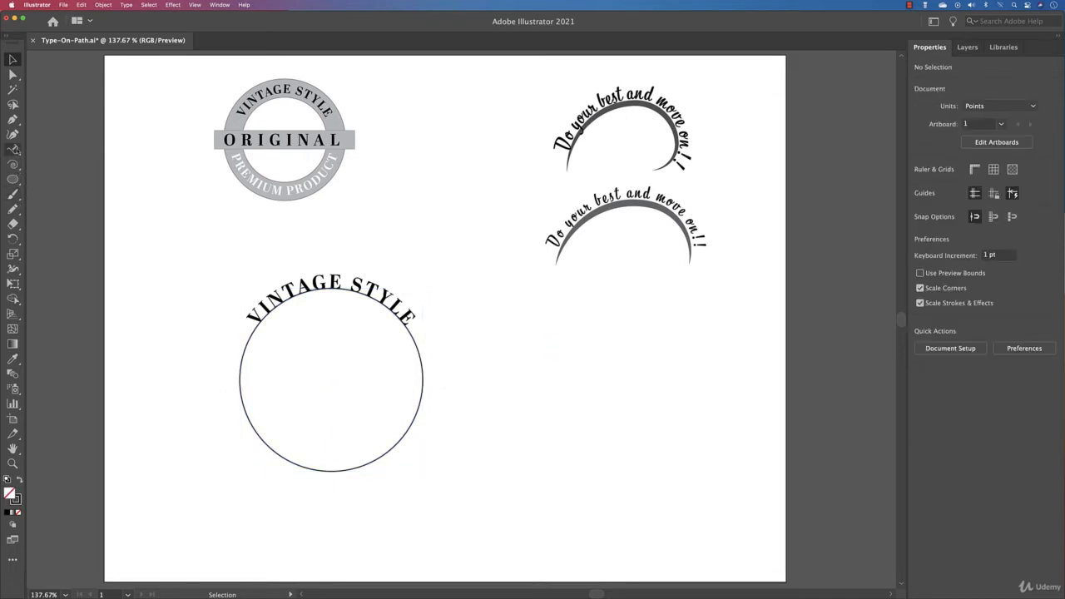
# Place the text PREMIUM PRODUCT along the newly aligned circle with the Type on a Path tool, pasting it over the placeholder.
pyautogui.click(13, 149)
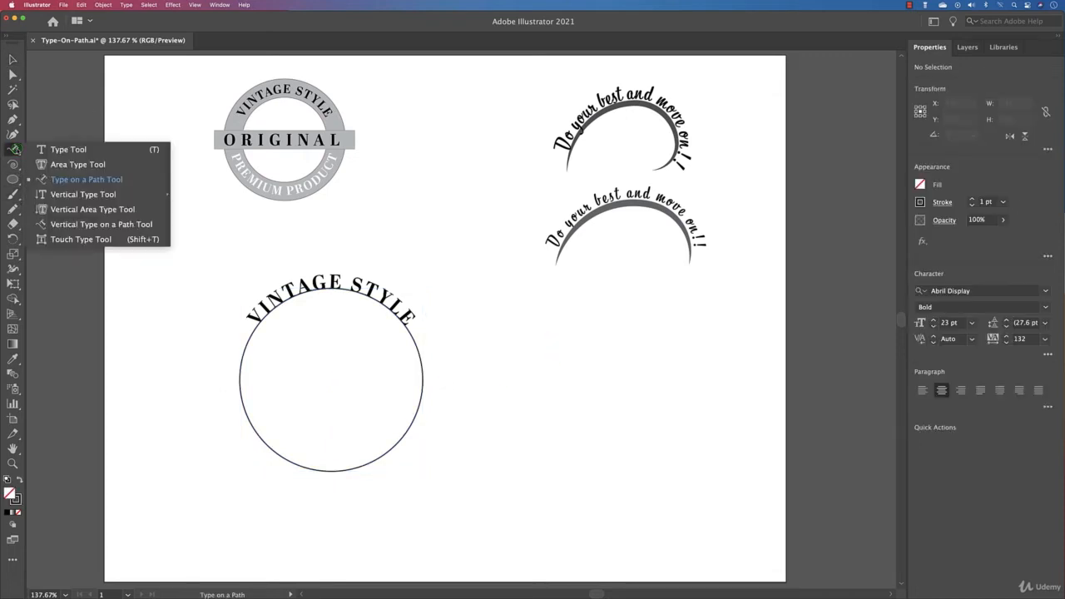
pyautogui.click(65, 180)
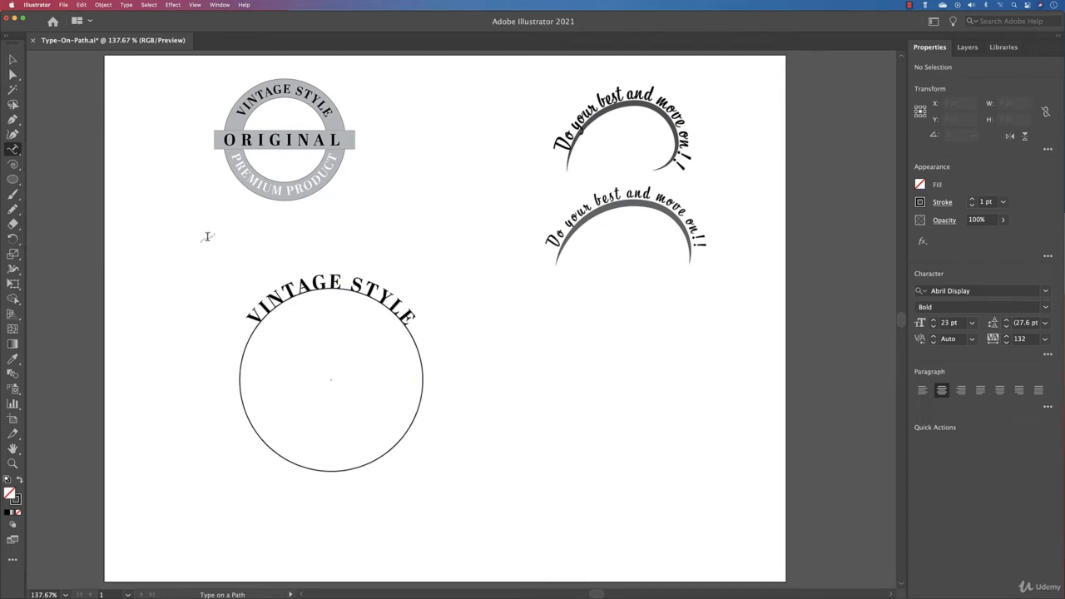
pyautogui.click(337, 472)
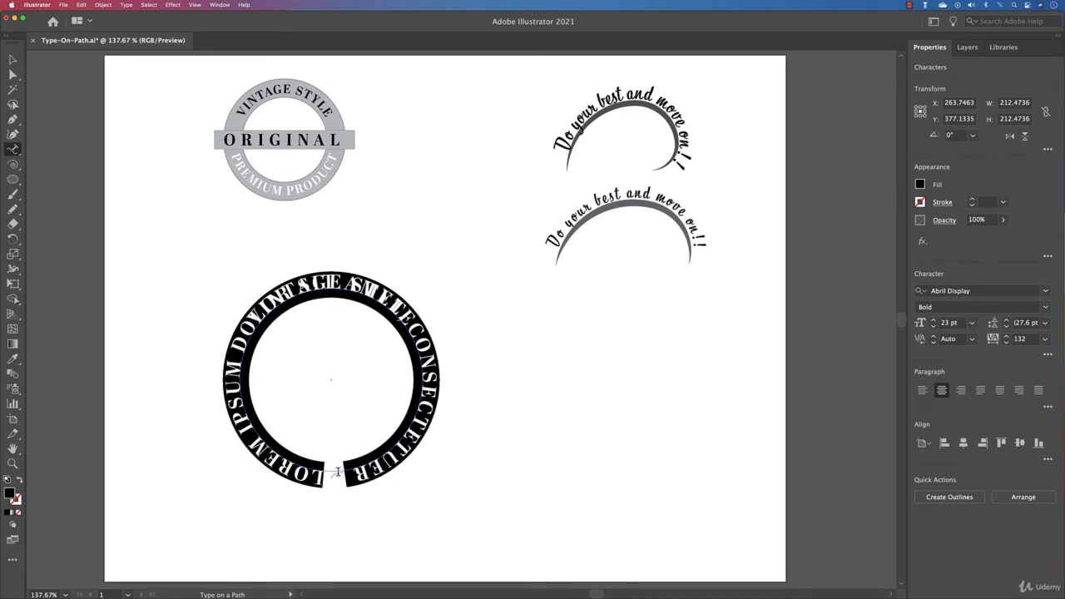
pyautogui.write('VINTAGE STYLE')
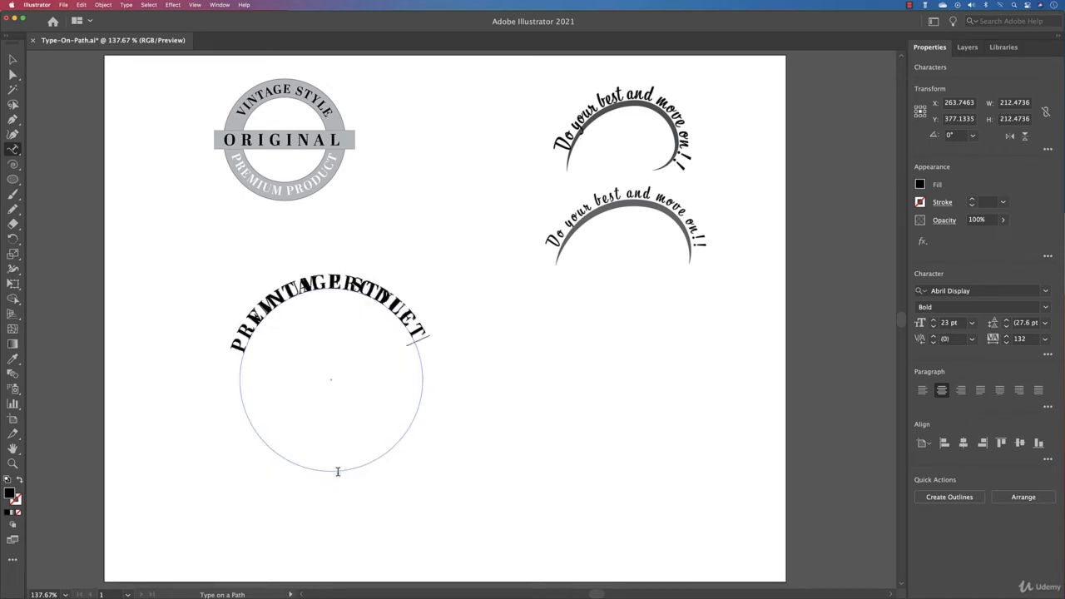
pyautogui.press('Escape')
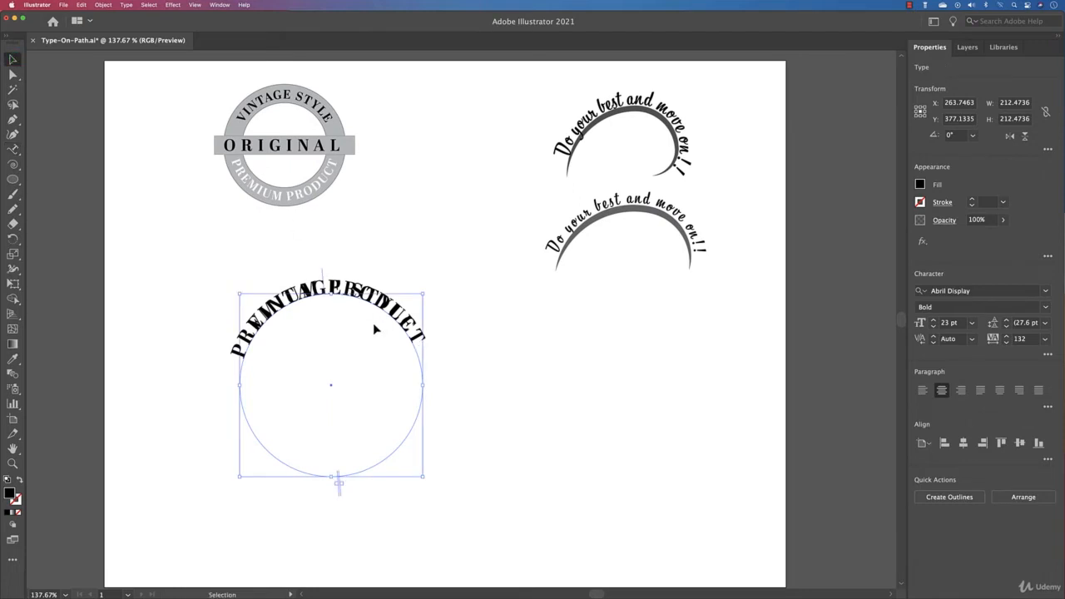
# Adjust the start and end brackets of the PREMIUM PRODUCT path text to center it along the circle's lower half.
pyautogui.moveTo(342, 497); pyautogui.dragTo(435, 387)
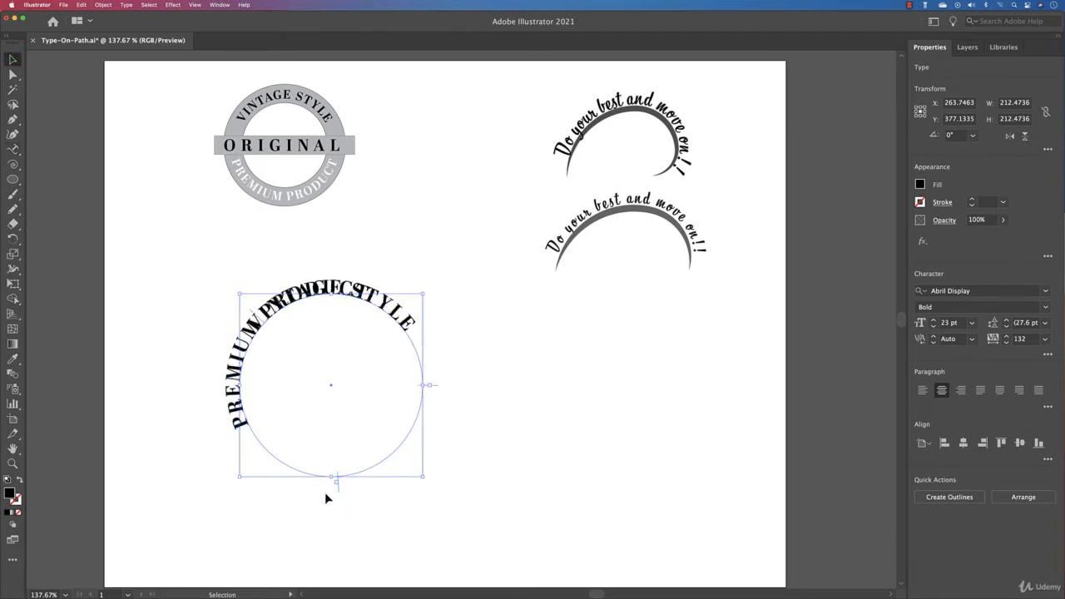
pyautogui.moveTo(338, 488); pyautogui.dragTo(433, 384)
pyautogui.click(436, 388)
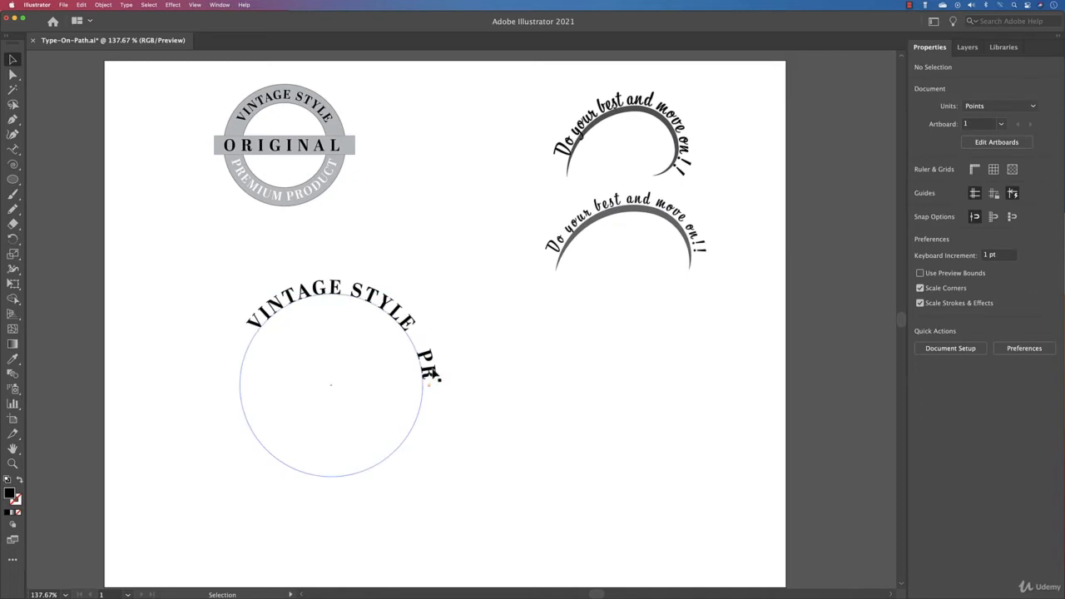
pyautogui.click(440, 387)
pyautogui.moveTo(441, 394); pyautogui.dragTo(238, 386)
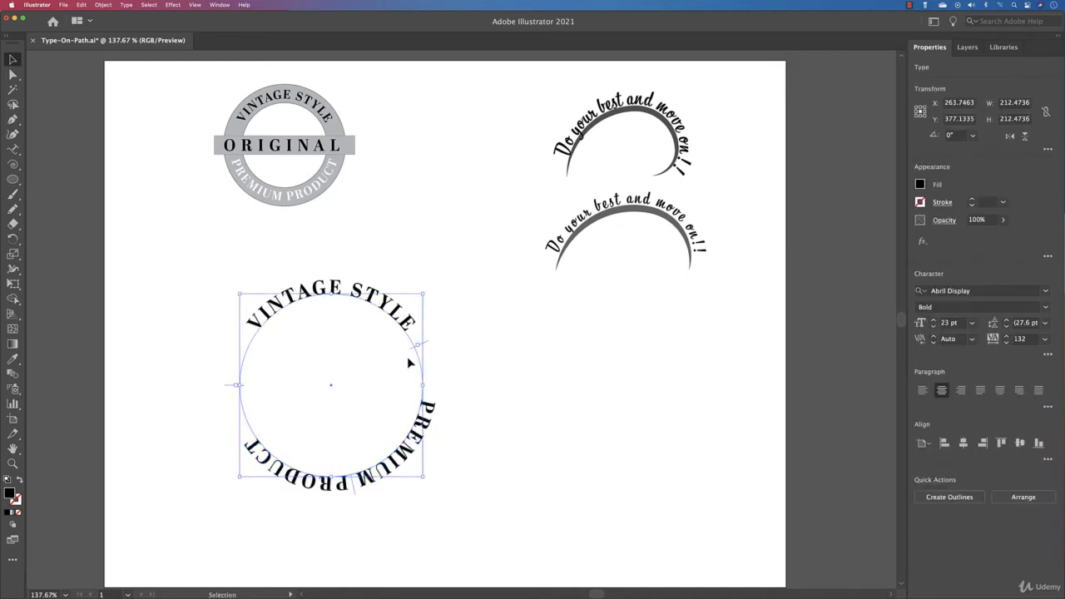
pyautogui.moveTo(428, 345); pyautogui.dragTo(437, 389)
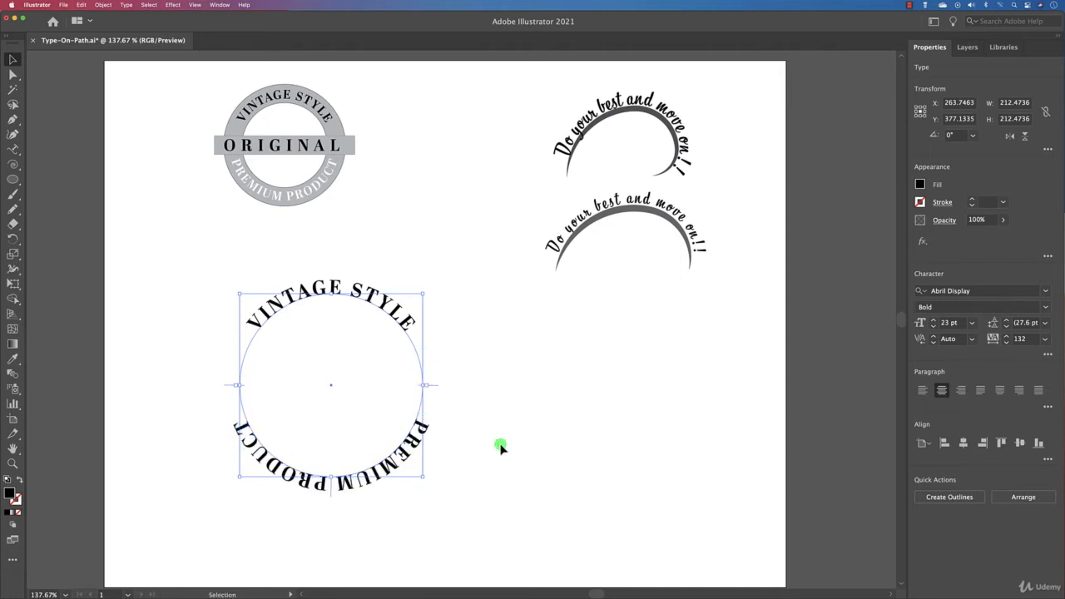
# Set Align to Path to Center in the Type on a Path Options for both circular texts, with Preview enabled.
pyautogui.click(126, 5)
pyautogui.moveTo(157, 92)
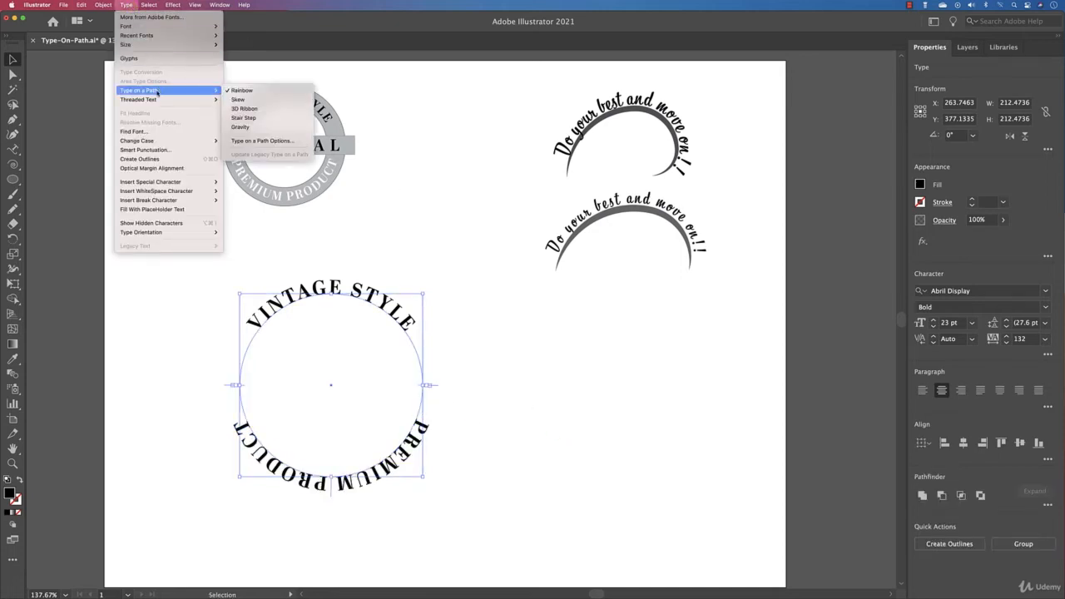
pyautogui.click(265, 142)
pyautogui.click(491, 130)
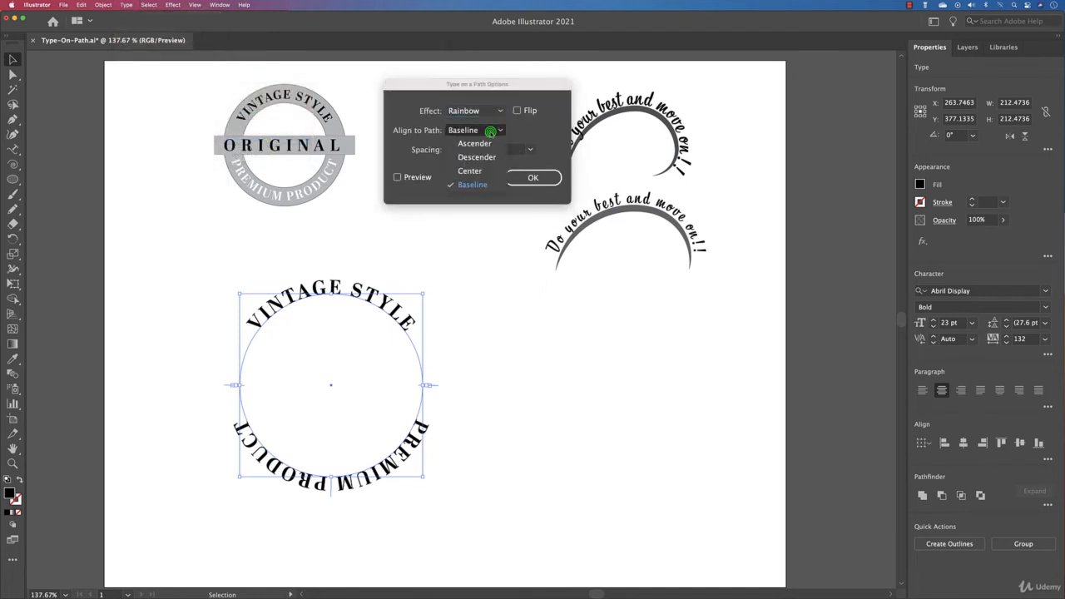
pyautogui.click(487, 171)
pyautogui.click(421, 178)
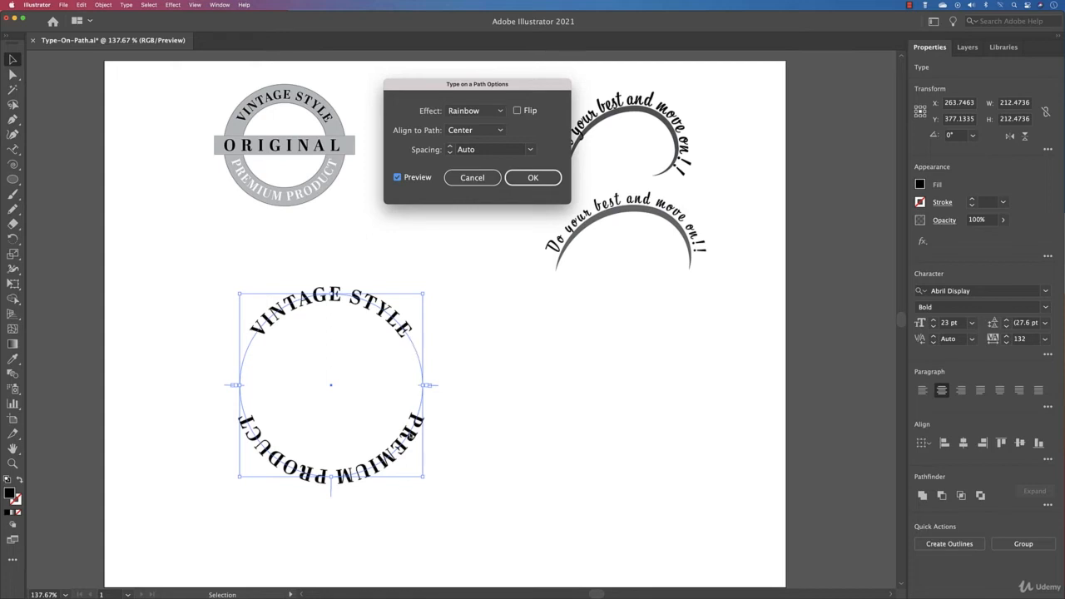
pyautogui.click(524, 179)
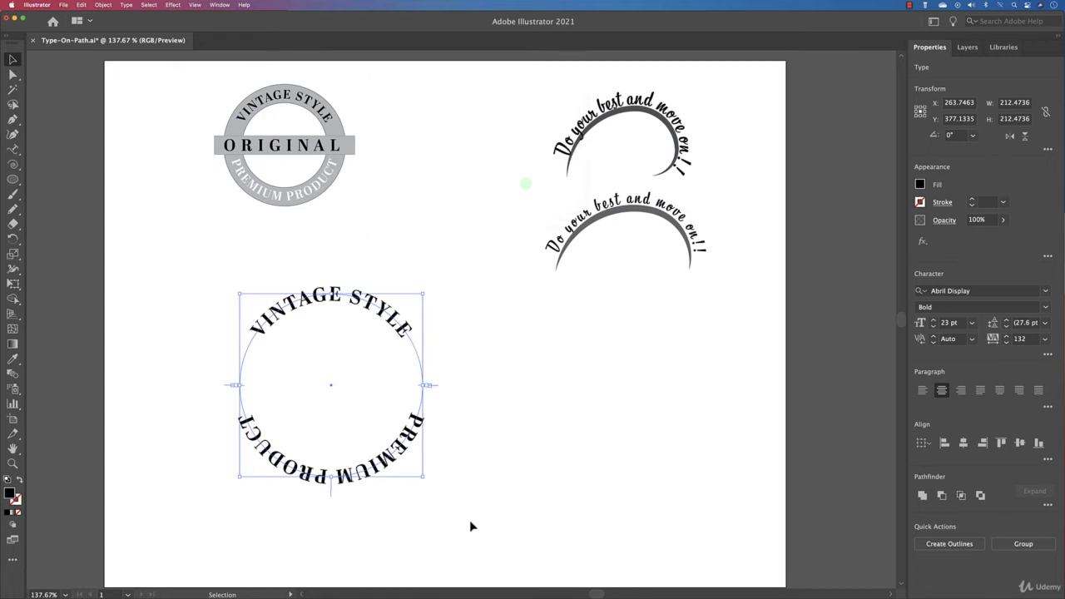
# Flip the PREMIUM PRODUCT text to the inner side of its circle path so it reads upright.
pyautogui.click(471, 527)
pyautogui.click(358, 482)
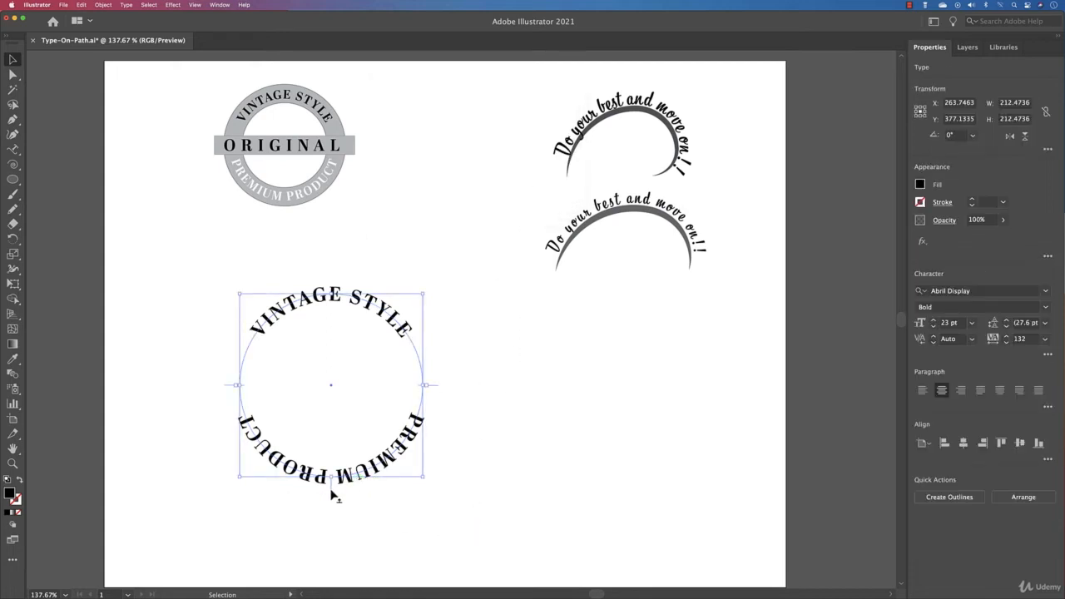
pyautogui.click(330, 490)
pyautogui.moveTo(331, 494); pyautogui.dragTo(329, 482)
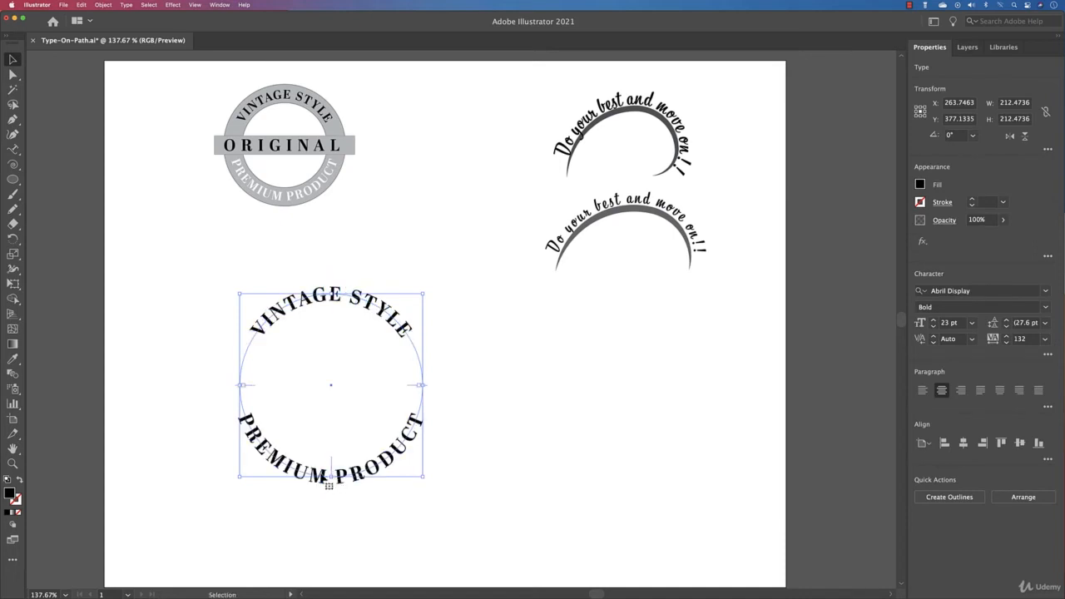
pyautogui.click(524, 458)
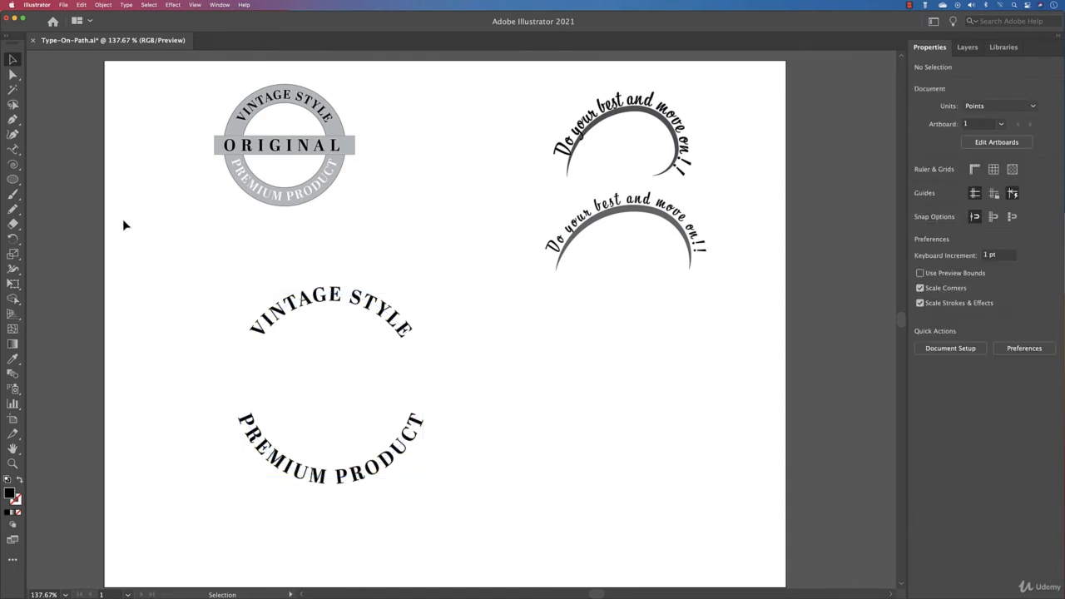
# Draw a circle about 212 pt wide from the center of the circular texts, matching their path.
pyautogui.moveTo(551, 388); pyautogui.dragTo(773, 483)
pyautogui.press('l')
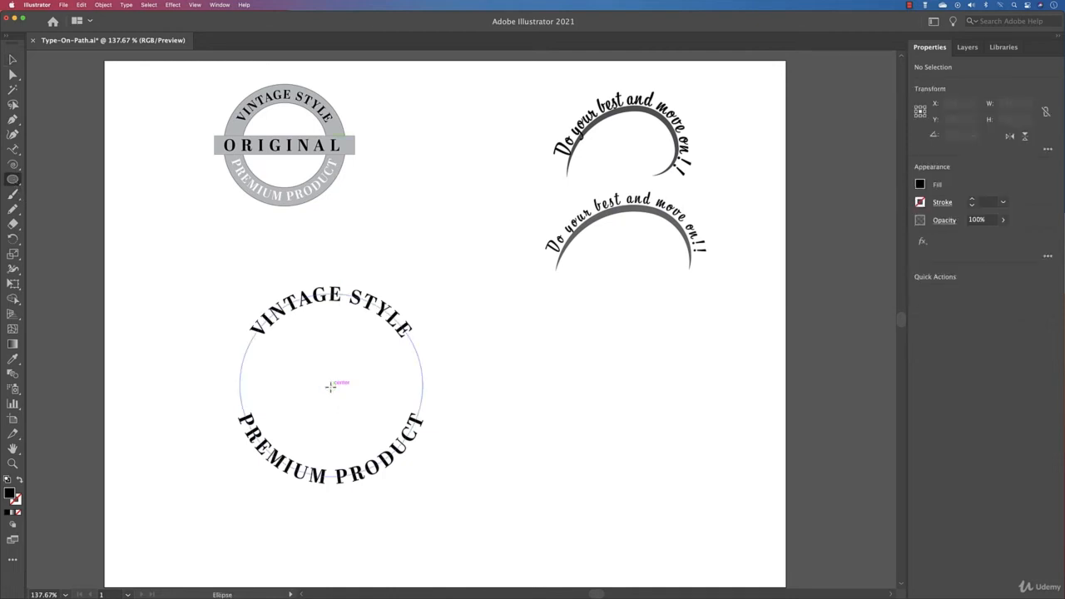
pyautogui.moveTo(331, 386); pyautogui.dragTo(424, 431)
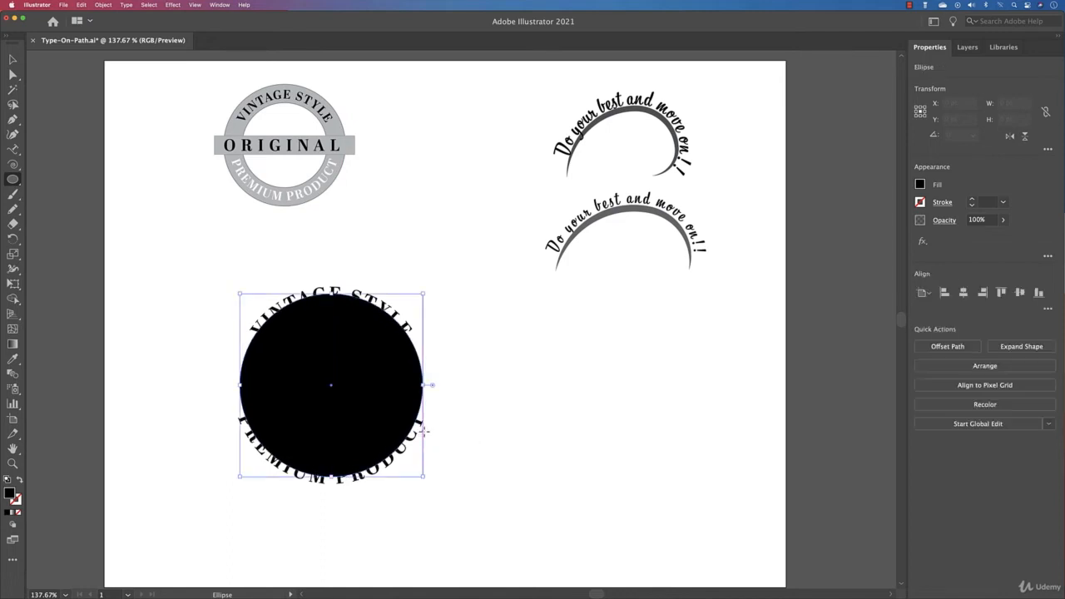
# Give the new circle no fill and a 1 pt stroke.
pyautogui.click(922, 184)
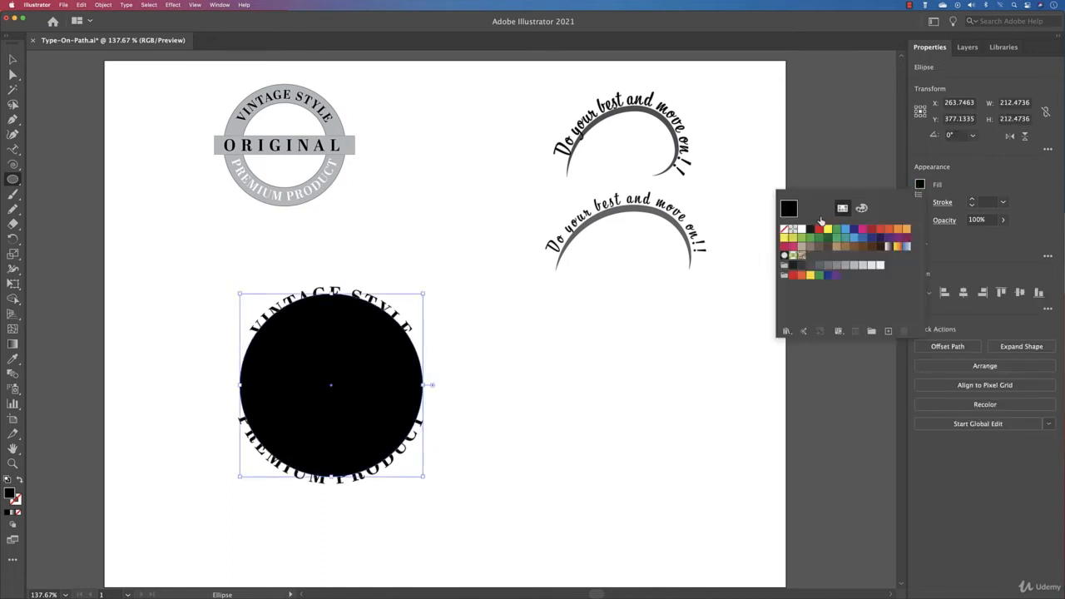
pyautogui.click(785, 231)
pyautogui.click(974, 203)
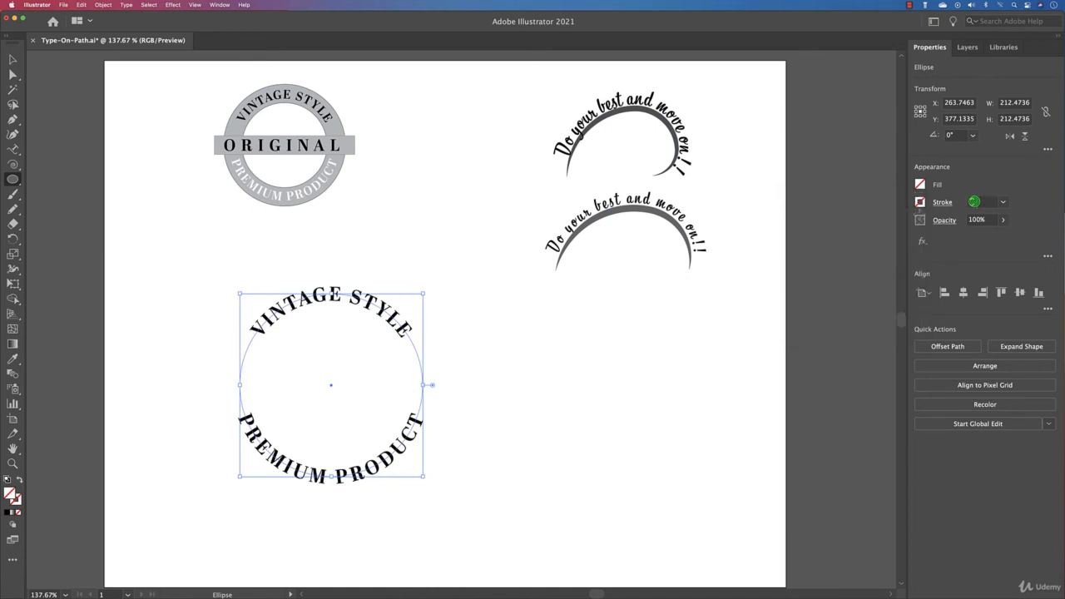
pyautogui.click(971, 202)
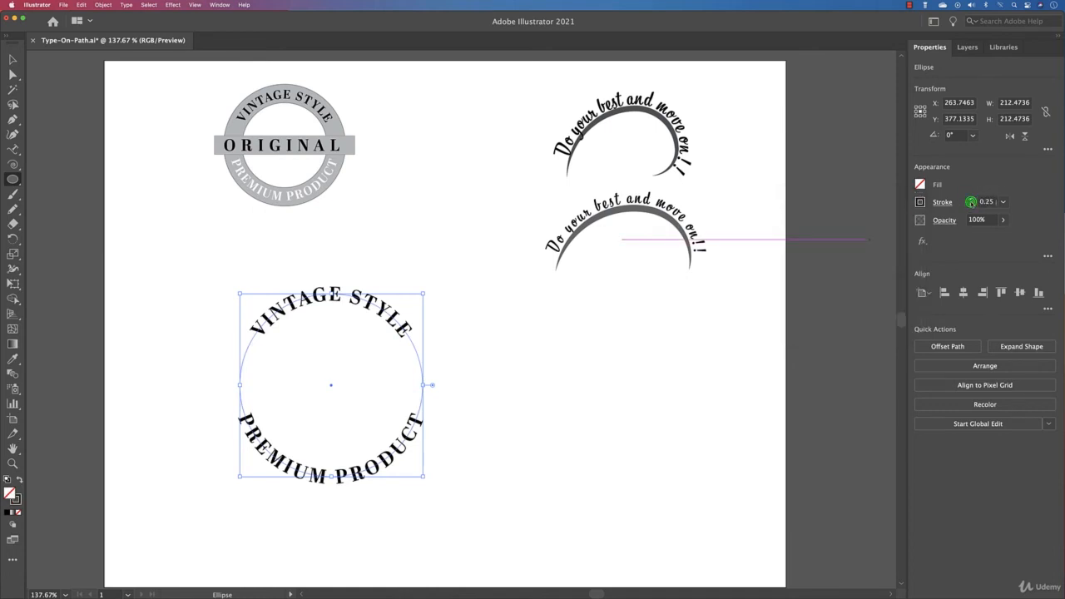
pyautogui.click(972, 201)
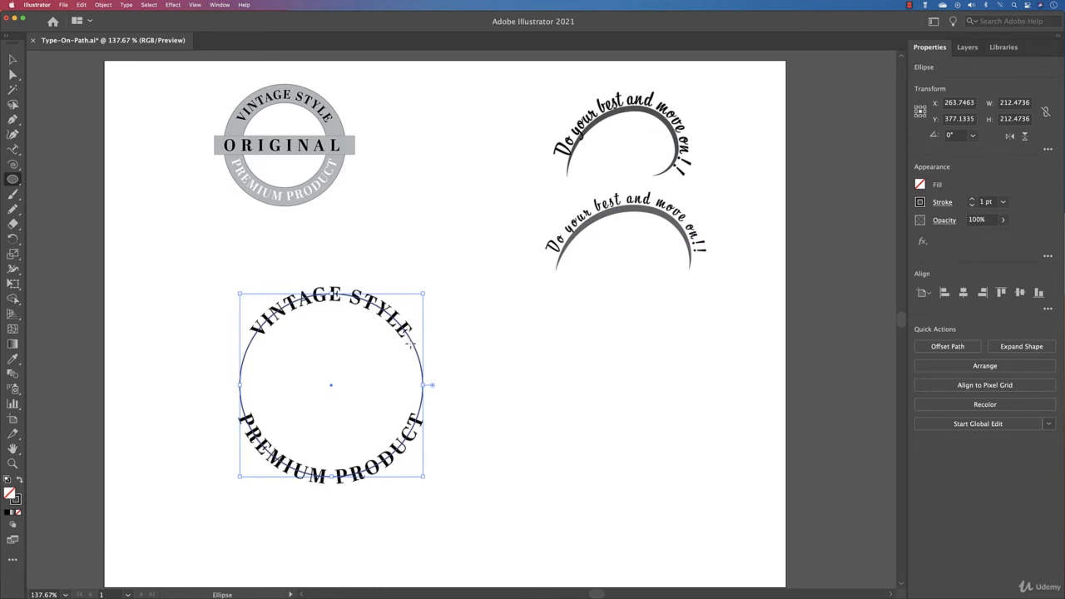
# Place a duplicate of the stroked circle in the empty area beside the badge.
pyautogui.press('v')
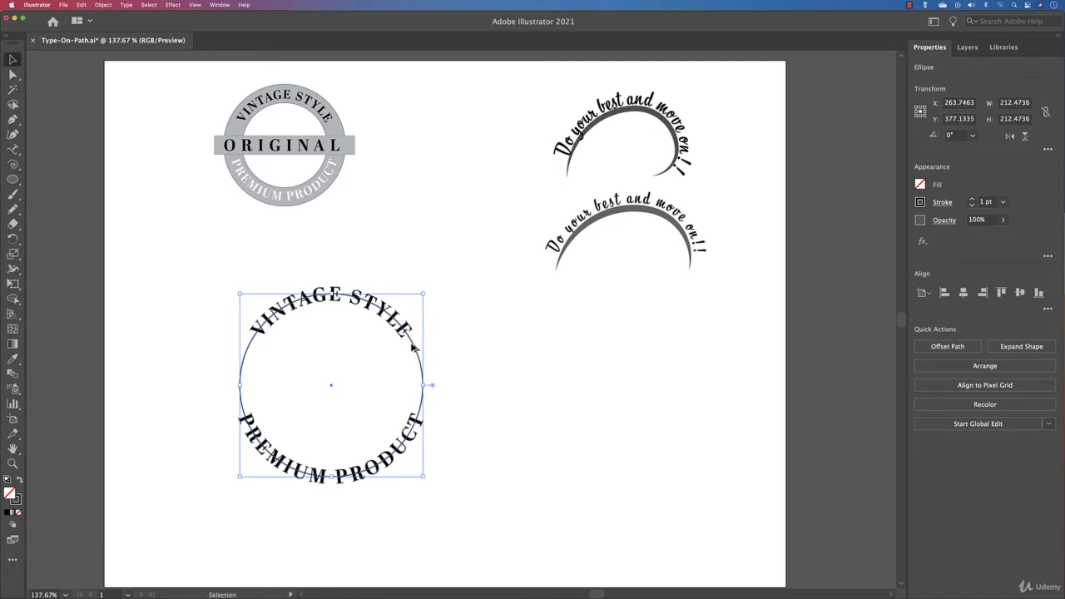
pyautogui.moveTo(412, 348); pyautogui.dragTo(670, 367)
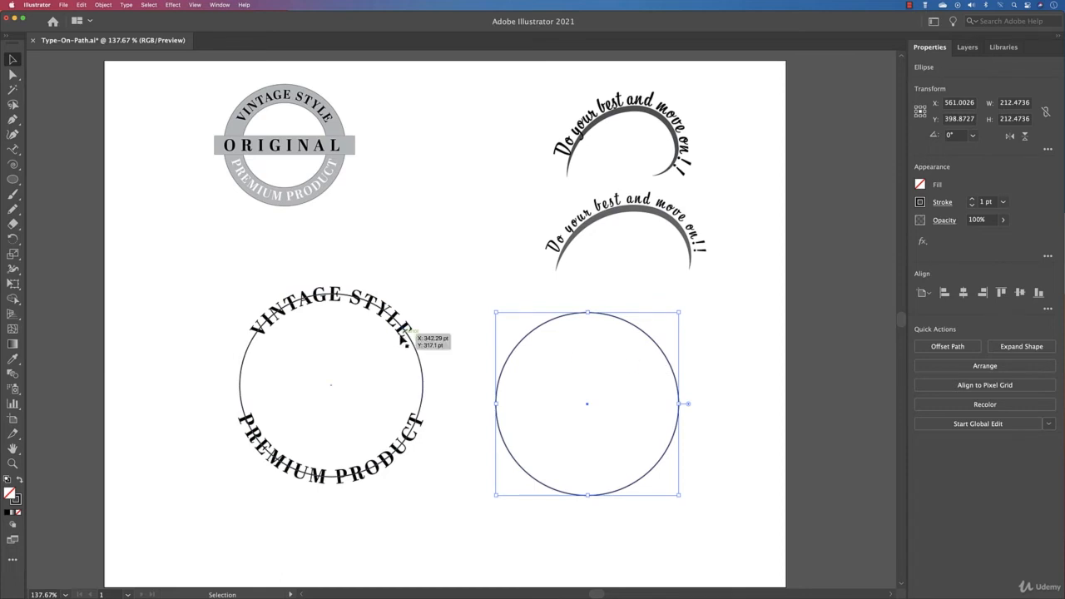
# Enlarge the badge's circle about its center to about 252 pt and add a concentric inner copy about 177 pt wide.
pyautogui.click(406, 341)
pyautogui.moveTo(420, 291); pyautogui.dragTo(444, 278)
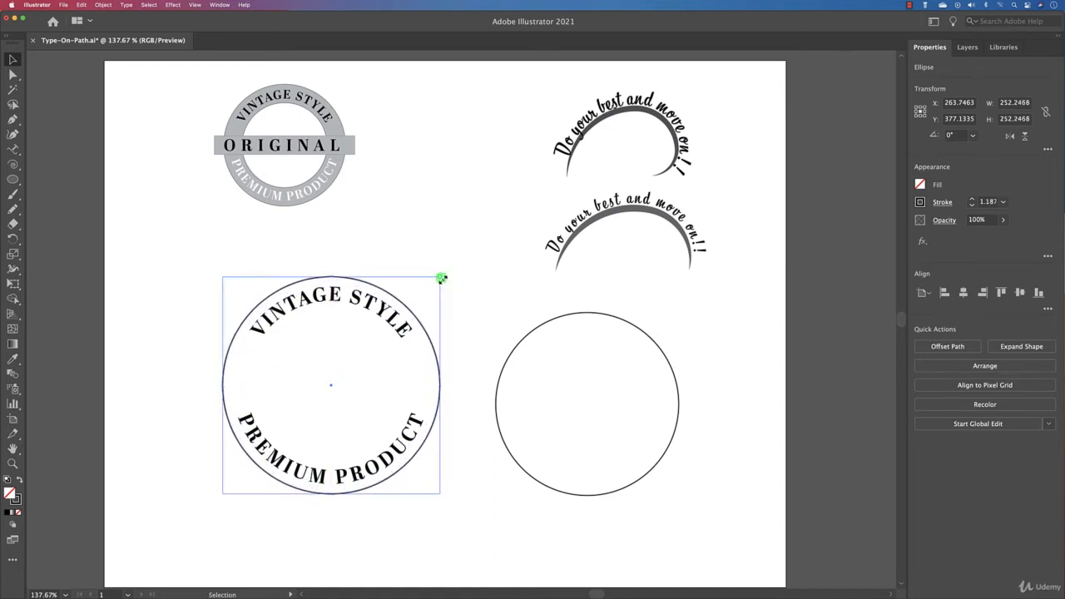
pyautogui.moveTo(442, 280); pyautogui.dragTo(424, 308)
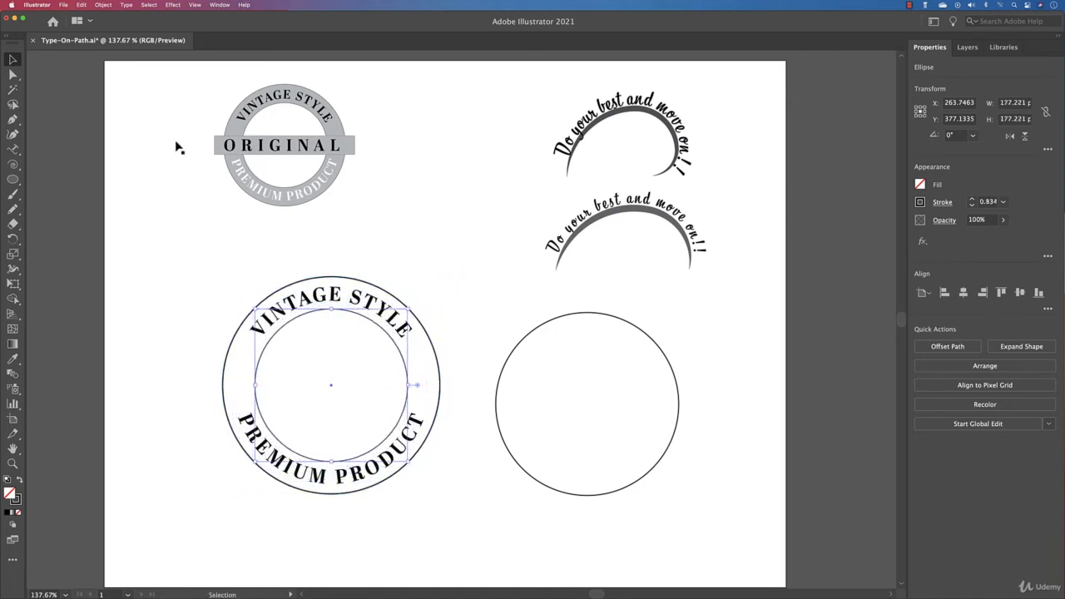
pyautogui.click(114, 267)
# Draw a horizontal rectangle about 293 by 37 pt across the middle of the badge, extending past the outer circle.
pyautogui.click(14, 179)
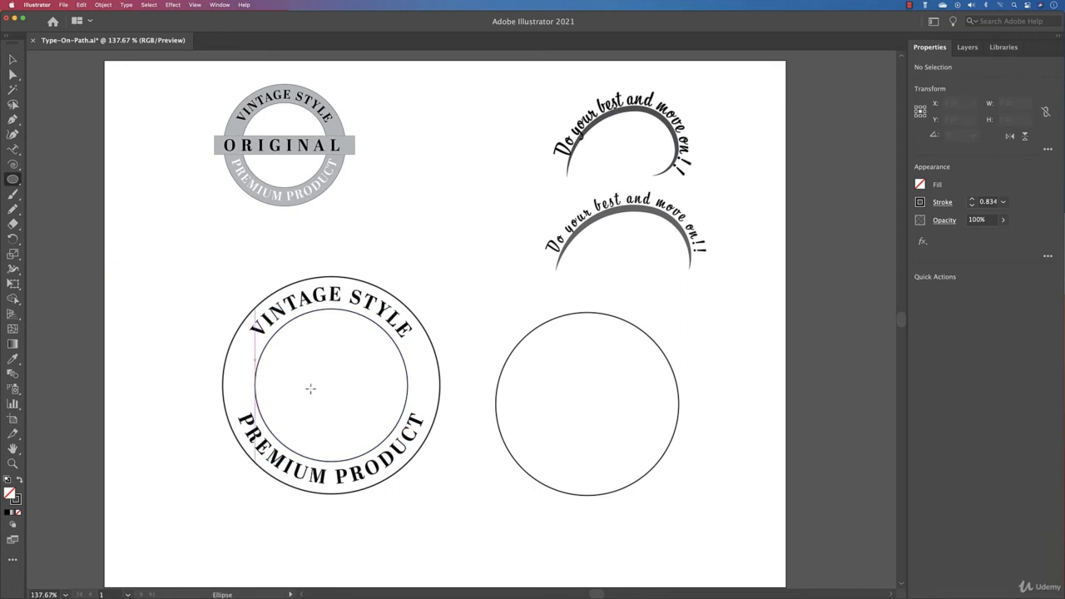
pyautogui.moveTo(13, 179); pyautogui.dragTo(84, 183)
pyautogui.moveTo(211, 367); pyautogui.dragTo(465, 397)
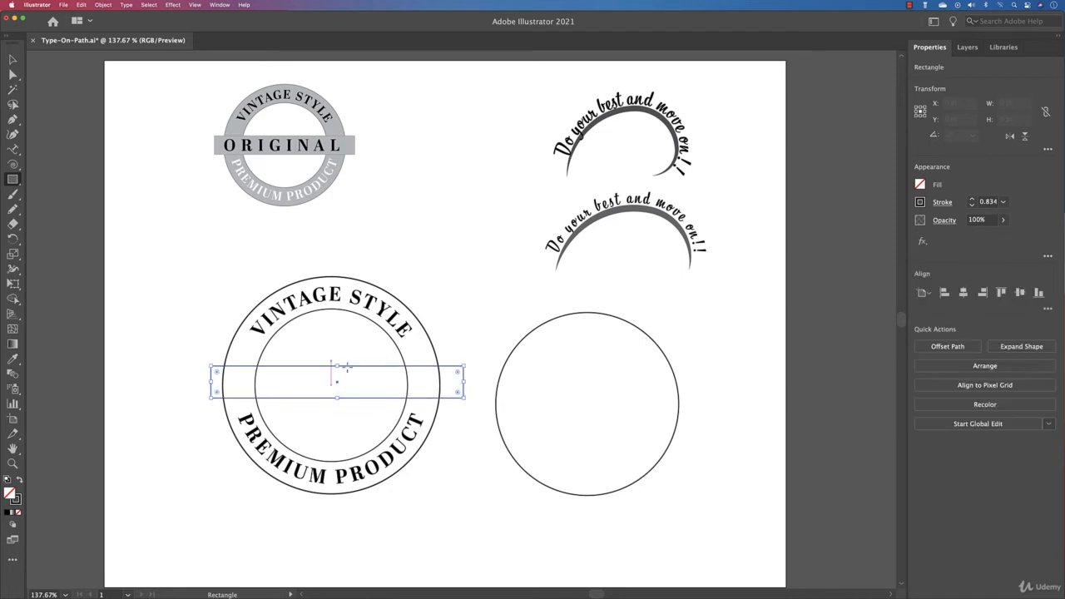
# Center the badge's circles, circle text and banner rectangle on one another, both horizontally and vertically.
pyautogui.click(12, 59)
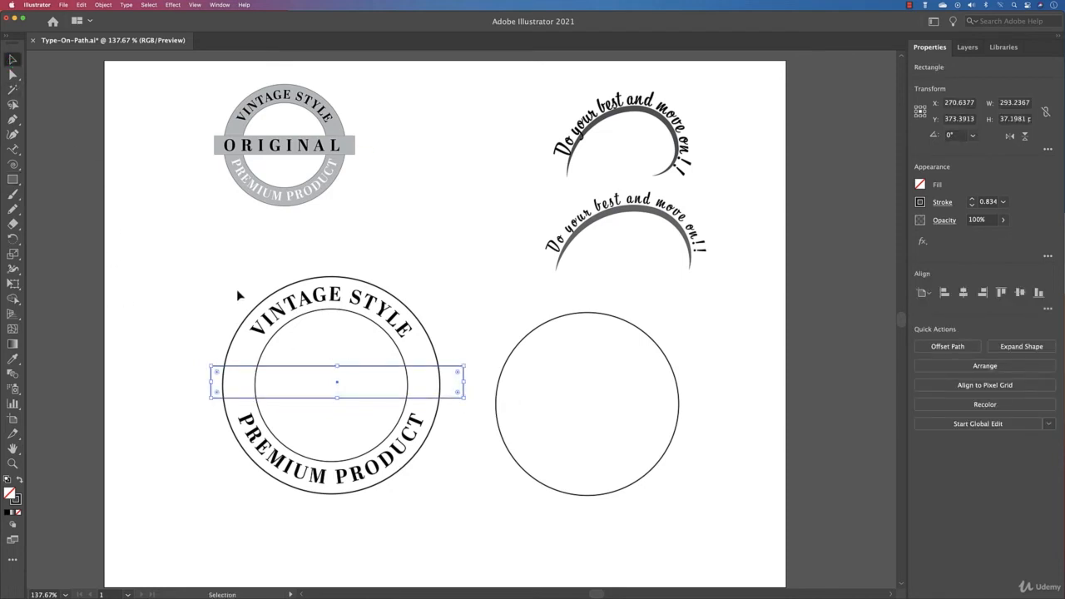
pyautogui.moveTo(185, 289); pyautogui.dragTo(478, 503)
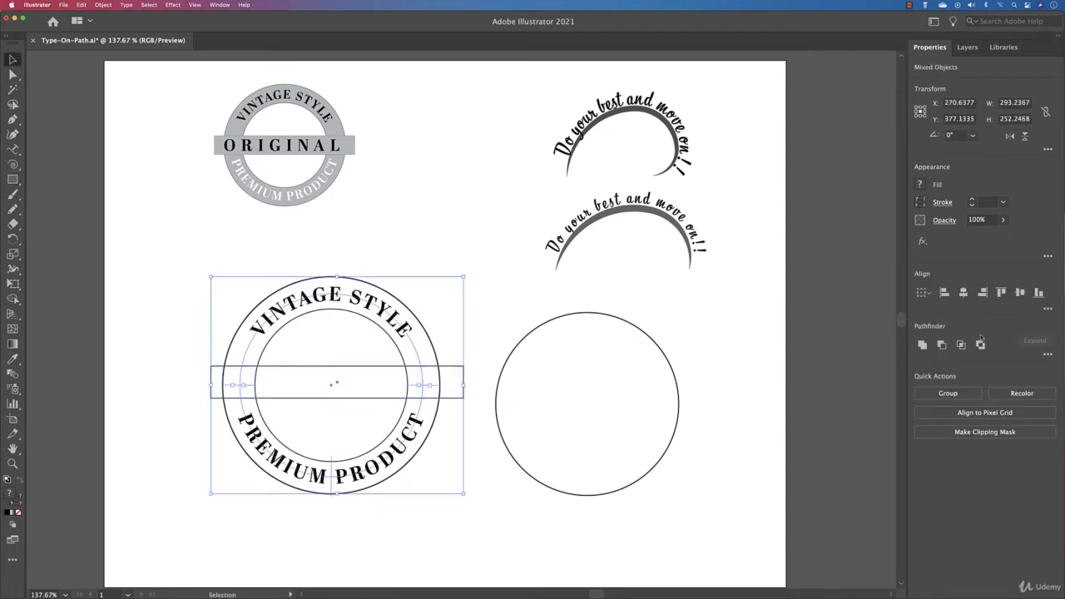
pyautogui.click(963, 292)
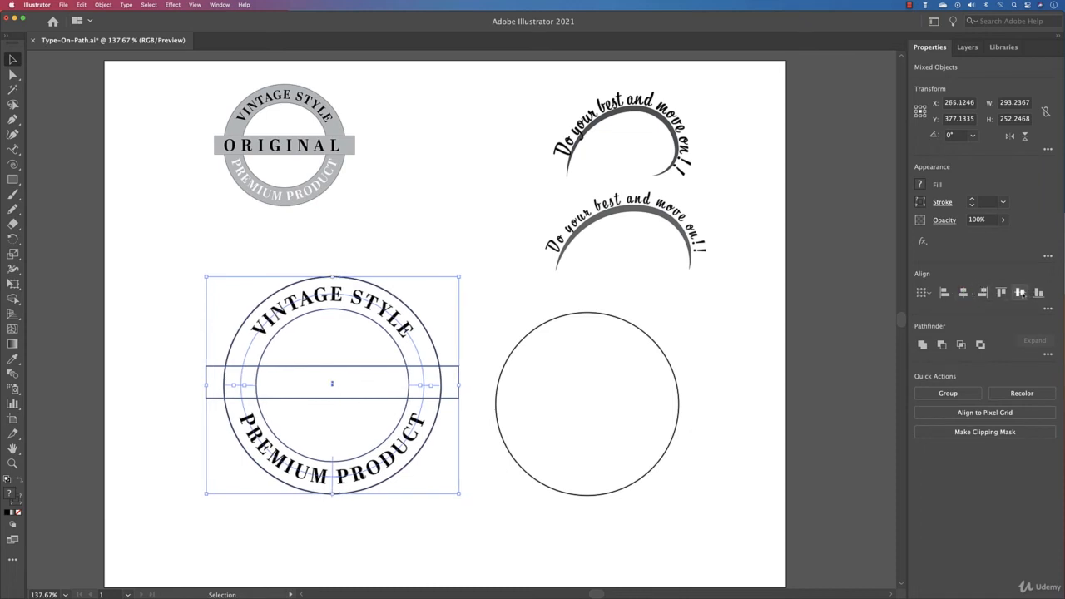
pyautogui.click(1021, 292)
pyautogui.click(519, 310)
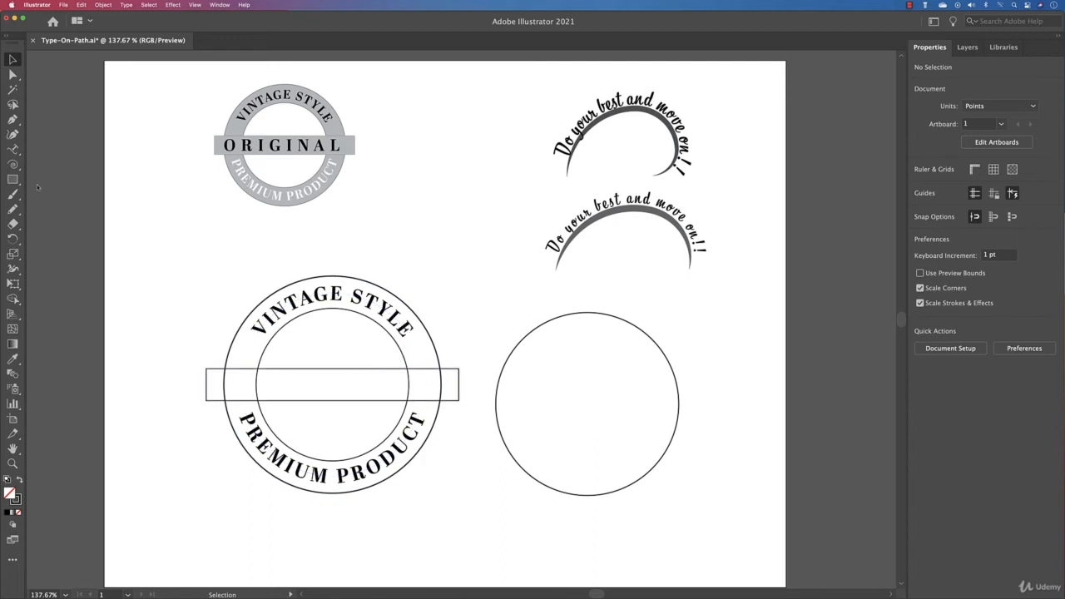
# Add the text ORIGINAL with the Type tool and place it in the middle of the banner rectangle.
pyautogui.moveTo(12, 150); pyautogui.dragTo(43, 150)
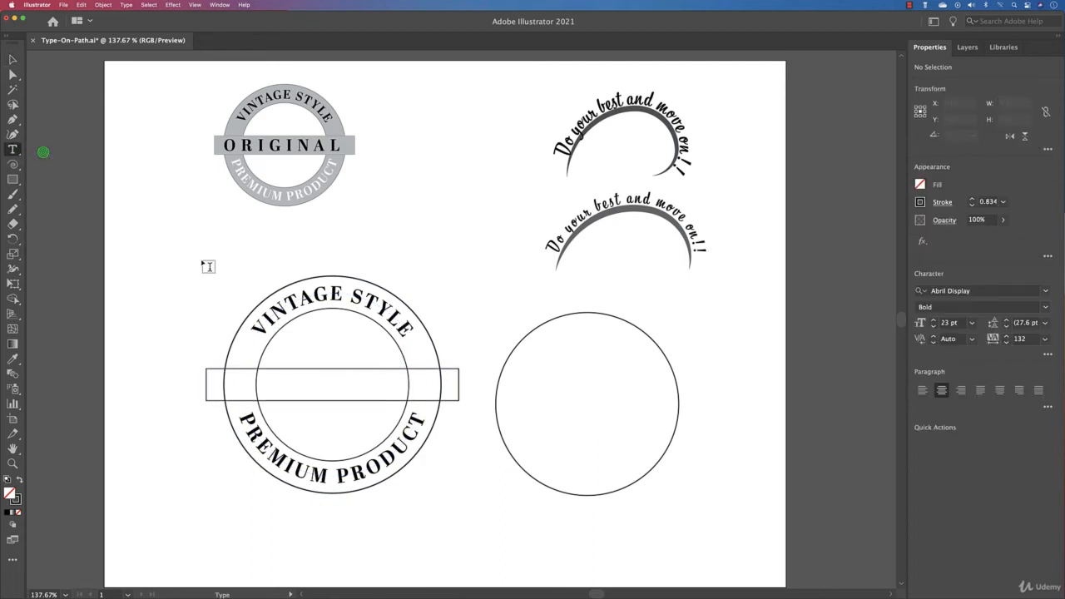
pyautogui.click(273, 391)
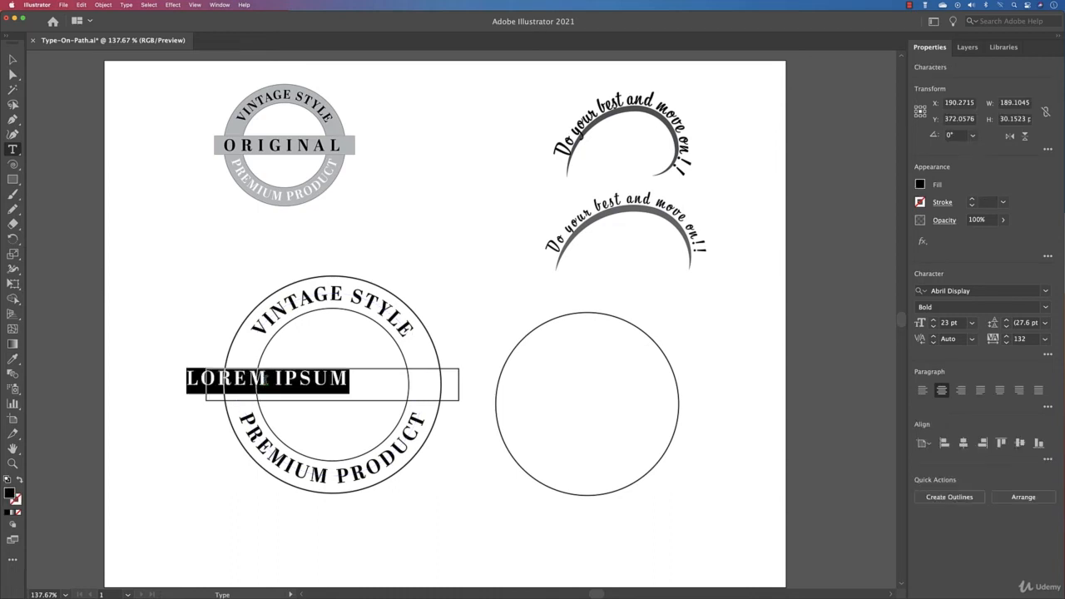
pyautogui.write('ORIGINAL')
pyautogui.press('Escape')
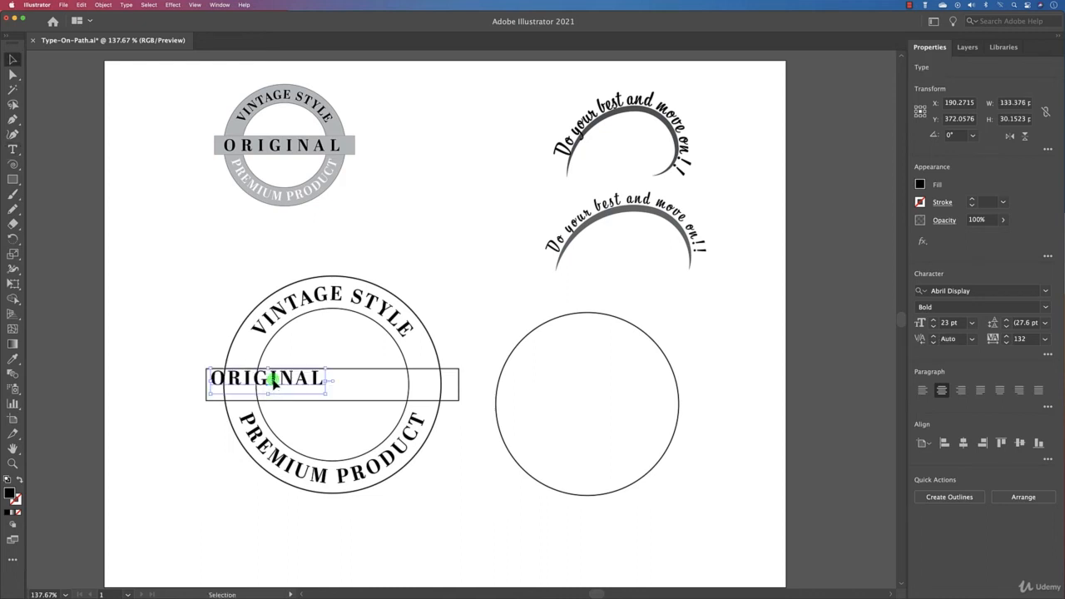
pyautogui.moveTo(275, 384); pyautogui.dragTo(338, 405)
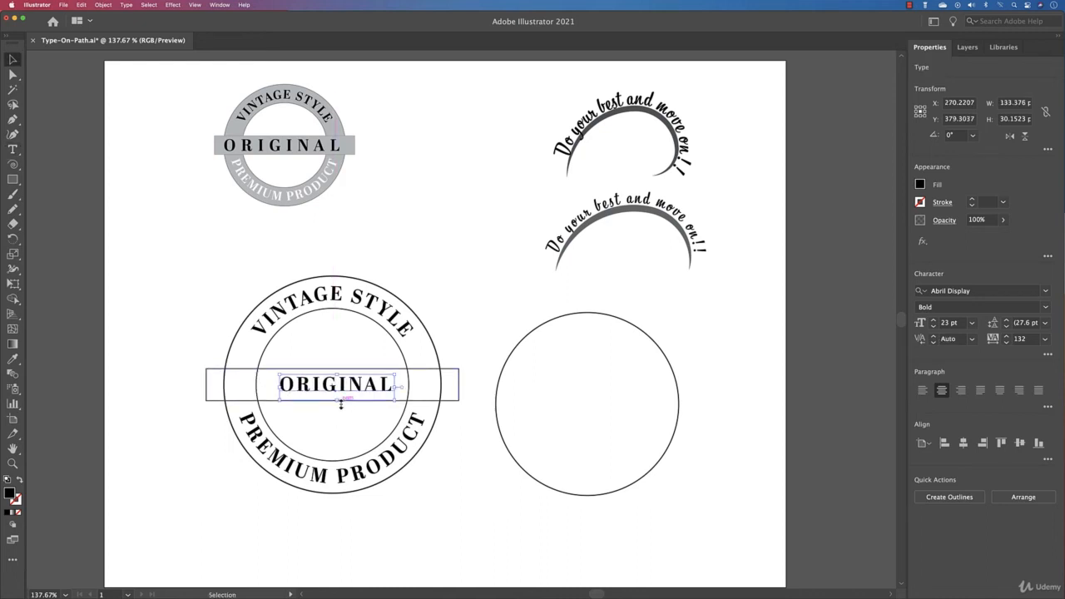
# Try to align the ORIGINAL text and the banner rectangle on their vertical centers.
pyautogui.keyDown('shift'); pyautogui.click(450, 384); pyautogui.keyUp('shift')
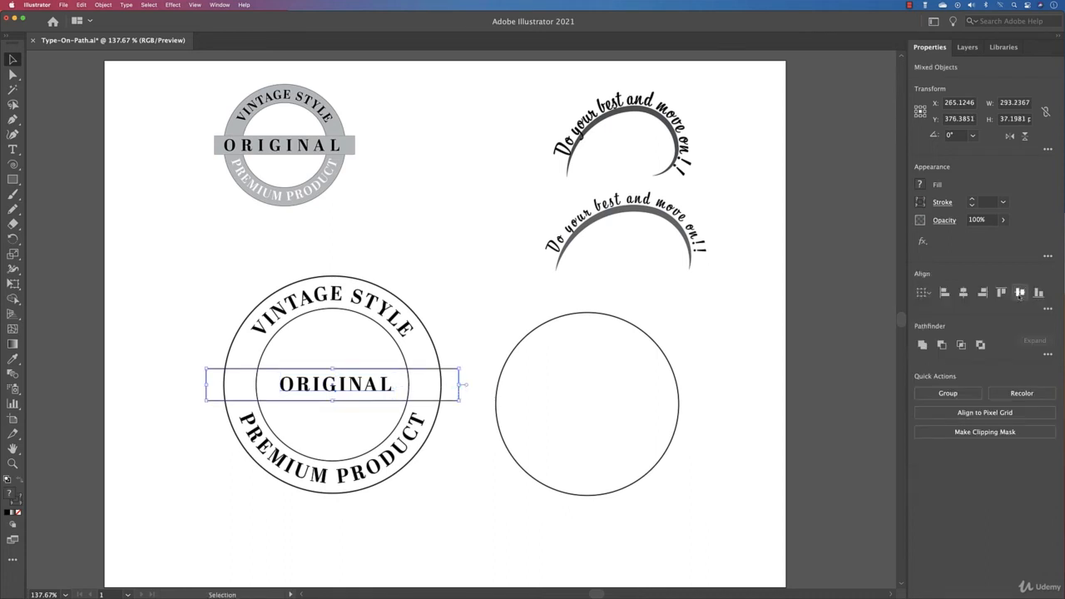
pyautogui.click(1020, 293)
pyautogui.press('a')
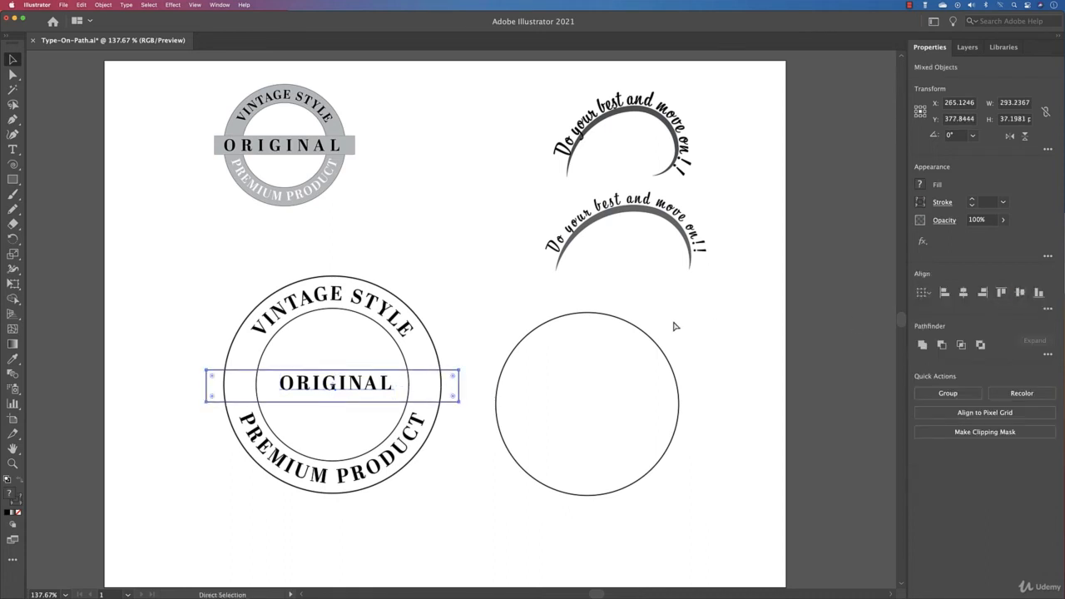
pyautogui.click(509, 323)
# Nudge the ORIGINAL text slightly left so it sits visually centered in the banner rectangle.
pyautogui.press('v')
pyautogui.moveTo(363, 388); pyautogui.dragTo(358, 387)
pyautogui.click(466, 363)
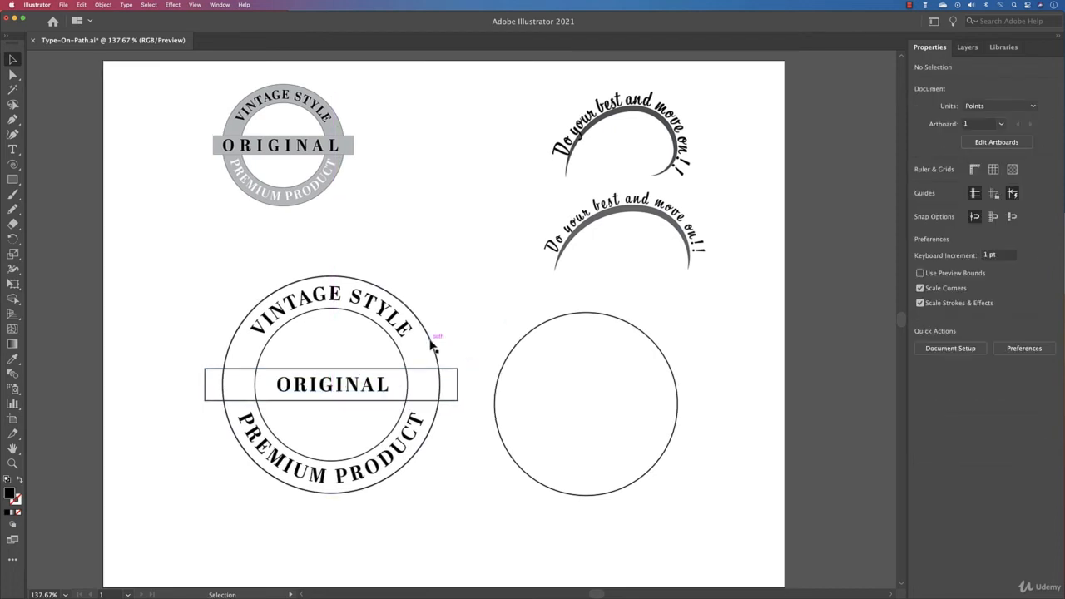
# Fill the badge's outer circle with a light gray swatch matching the reference badge.
pyautogui.click(431, 338)
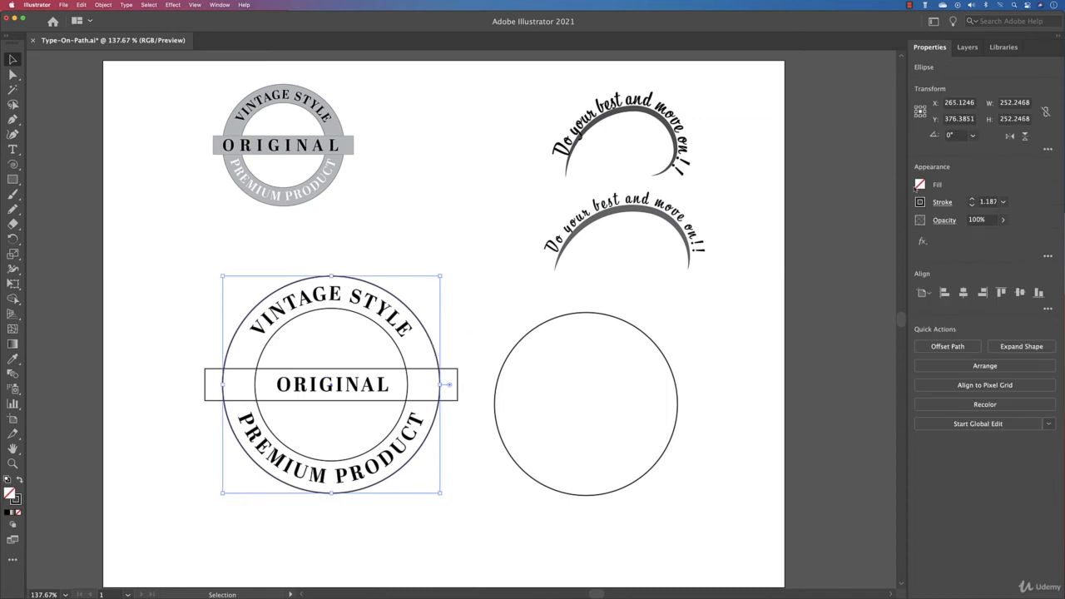
pyautogui.click(920, 184)
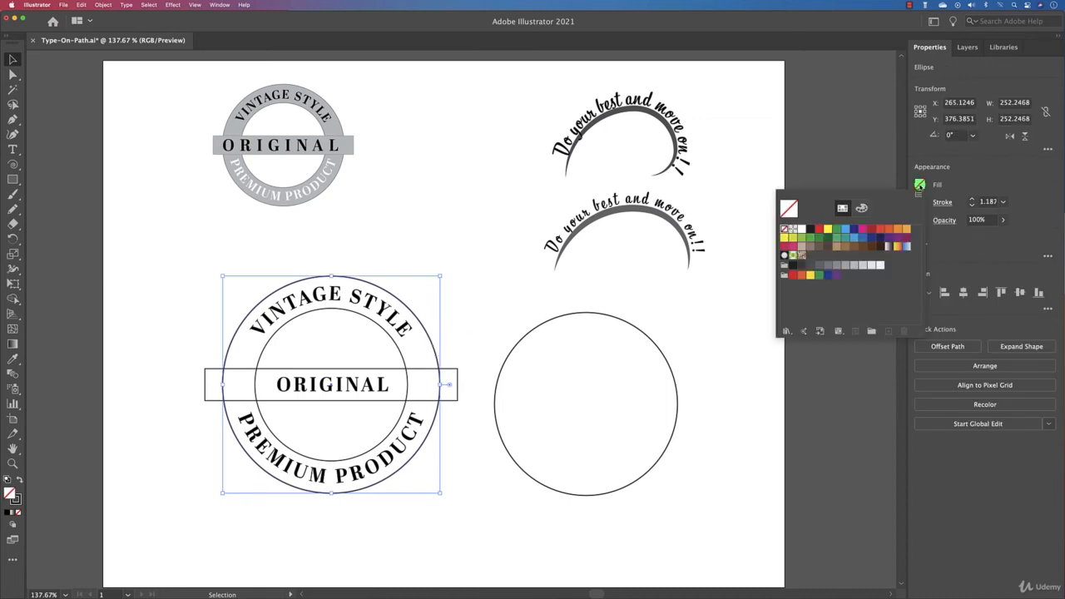
pyautogui.click(827, 265)
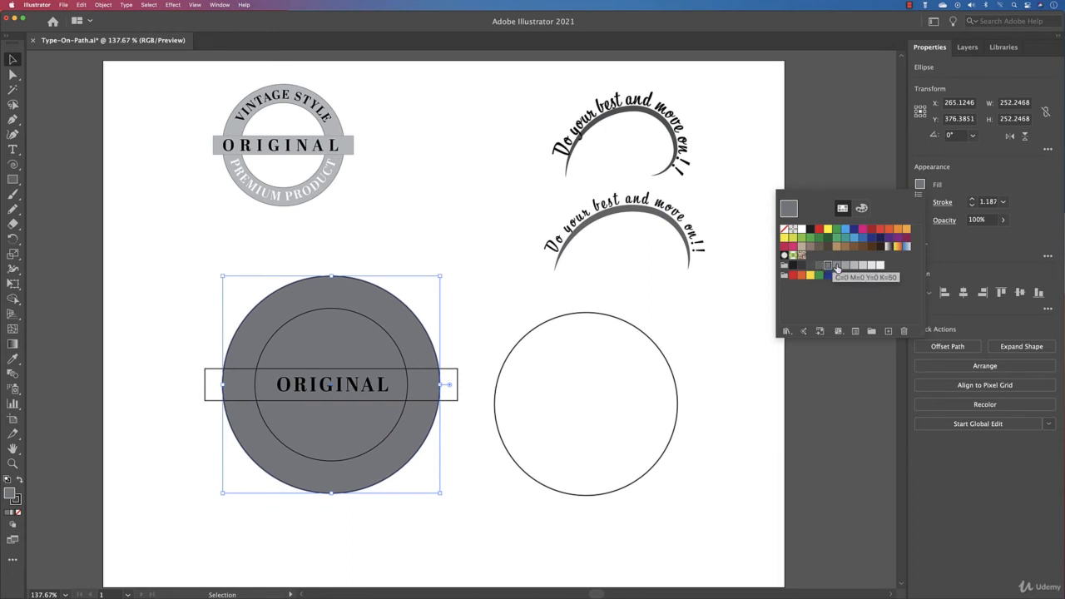
pyautogui.click(845, 265)
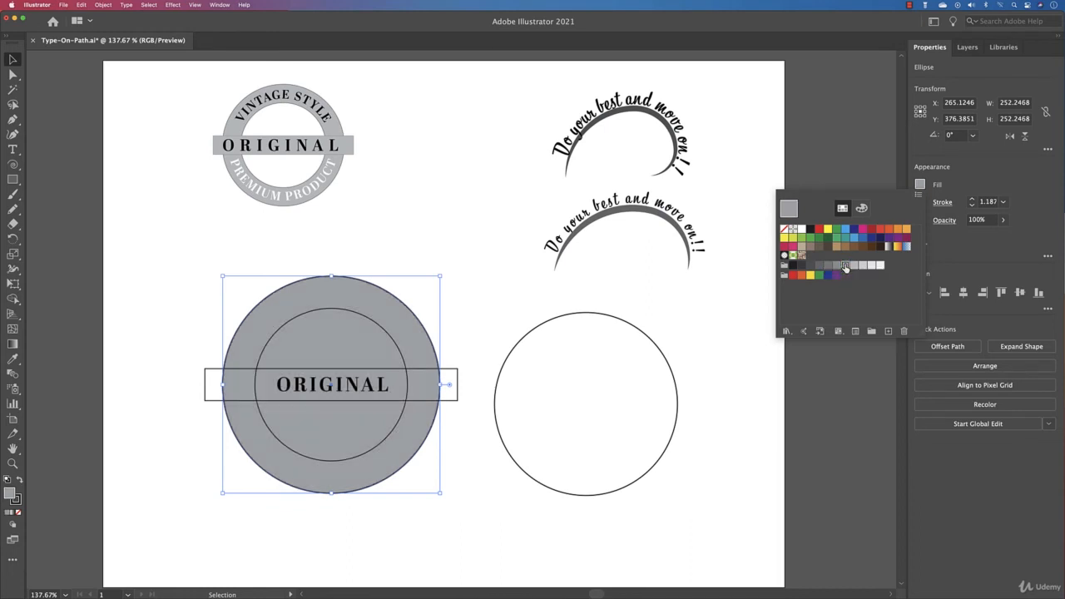
pyautogui.click(854, 265)
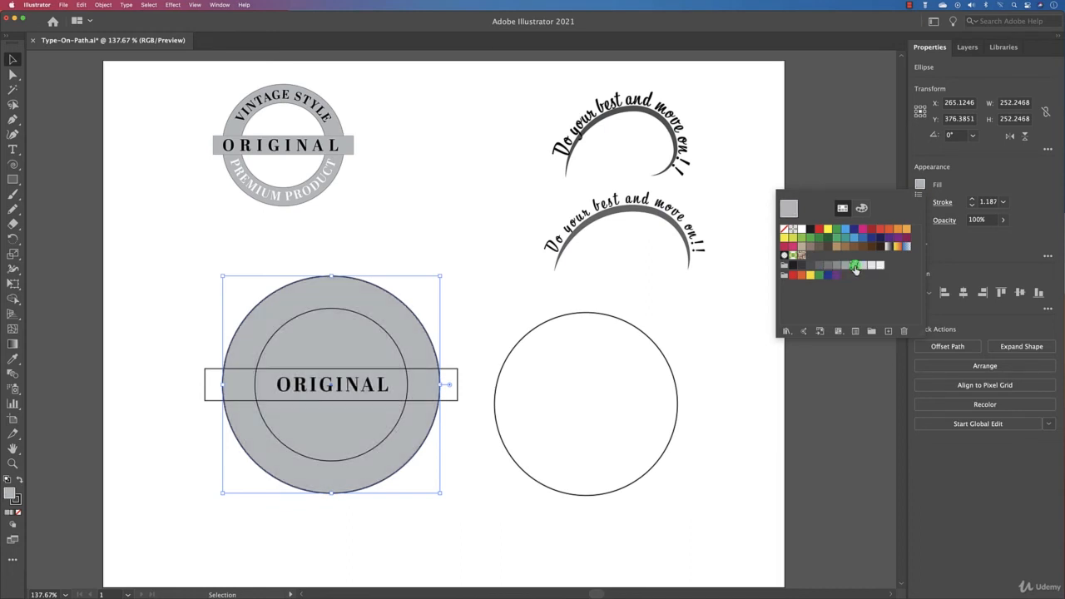
pyautogui.click(366, 224)
# Fill the badge's inner circle with white.
pyautogui.click(367, 318)
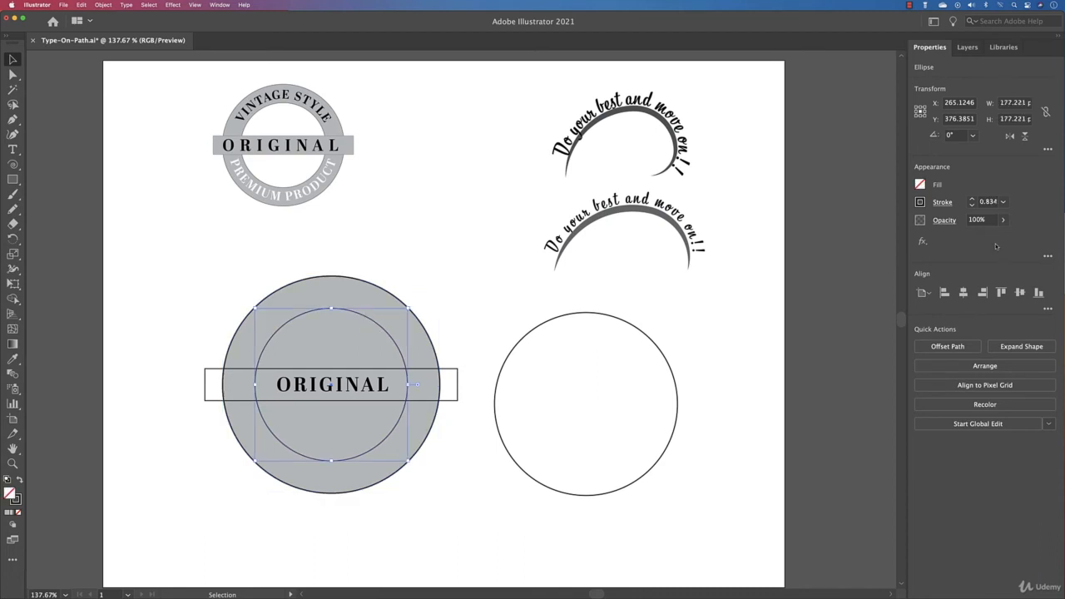
pyautogui.click(921, 185)
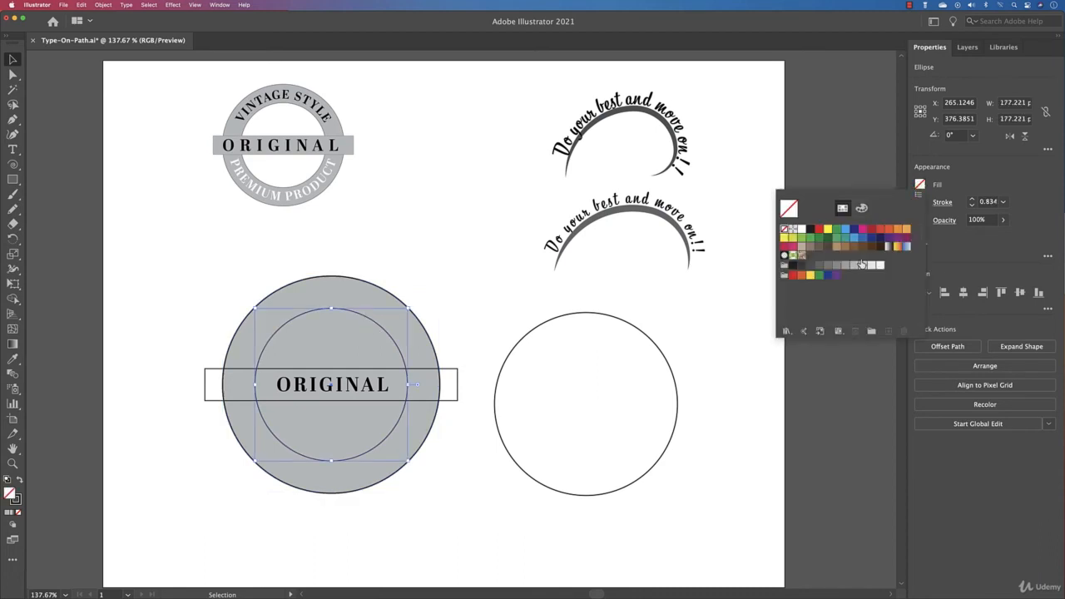
pyautogui.click(802, 229)
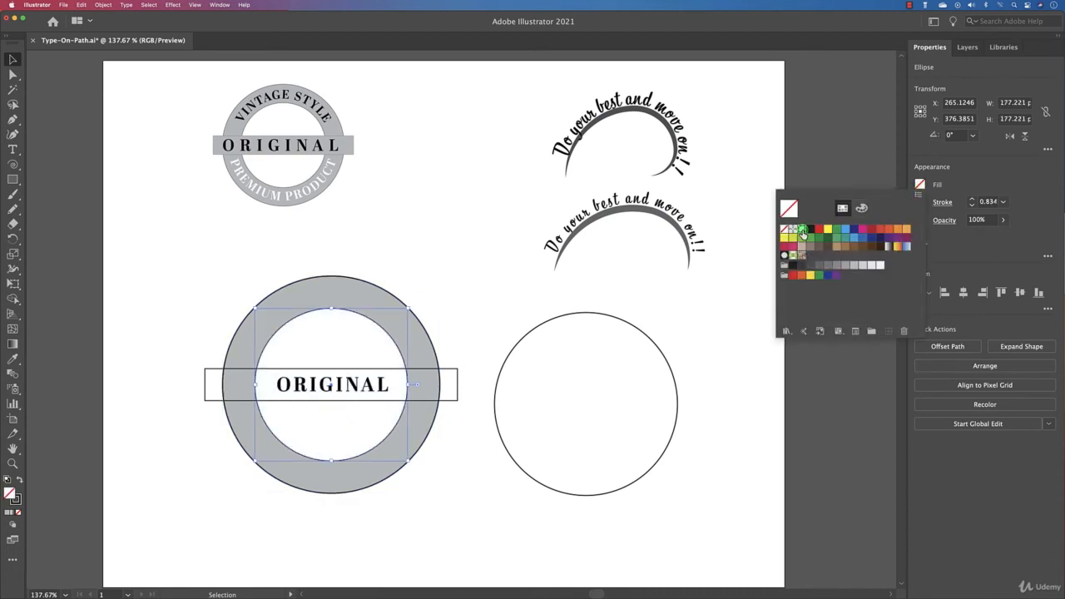
pyautogui.click(438, 265)
# Send the gray outer circle to the back, behind the circular text.
pyautogui.click(363, 290)
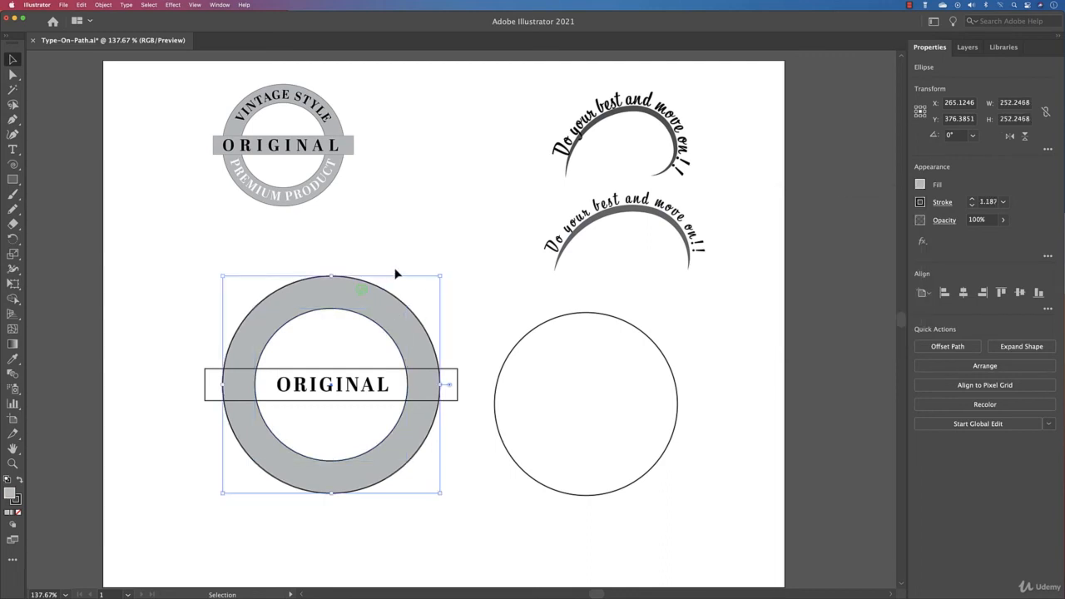
pyautogui.rightClick(375, 293)
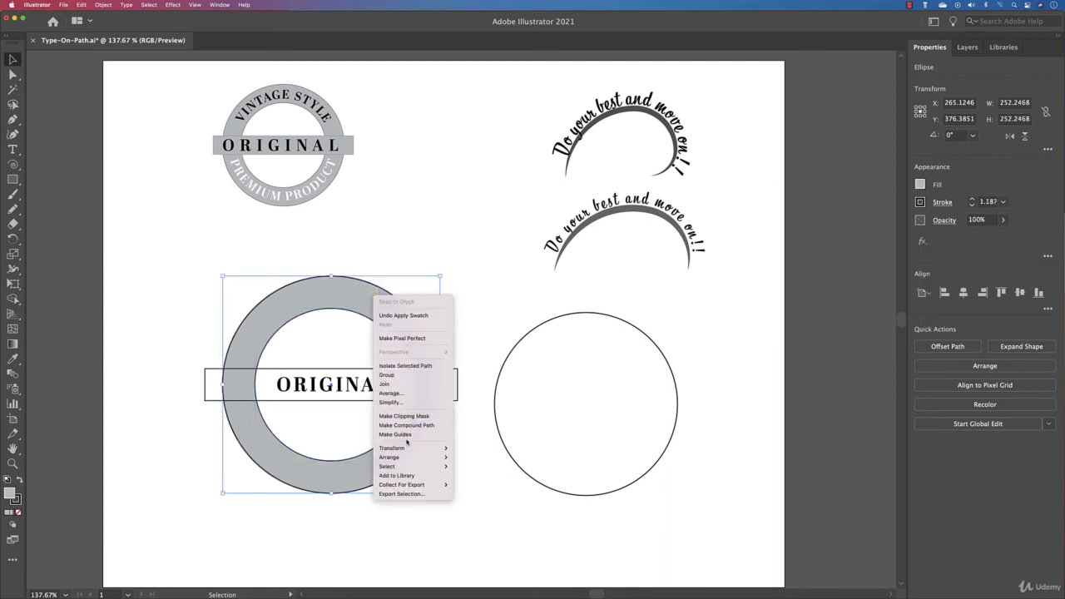
pyautogui.moveTo(407, 459)
pyautogui.click(464, 484)
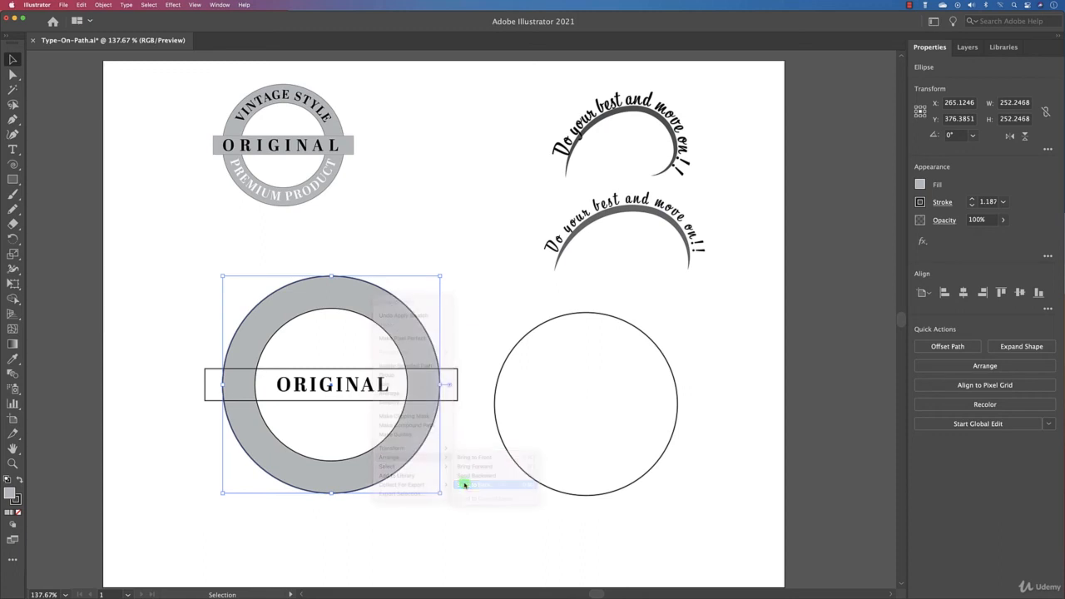
pyautogui.click(453, 285)
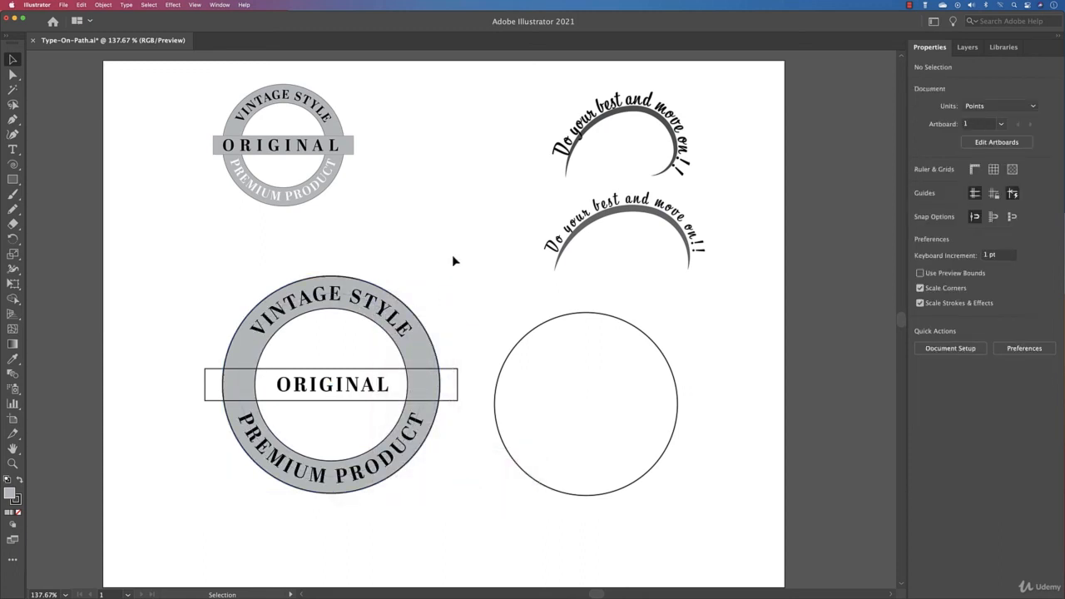
# Fill the banner rectangle with the same light gray as the outer circle.
pyautogui.click(450, 375)
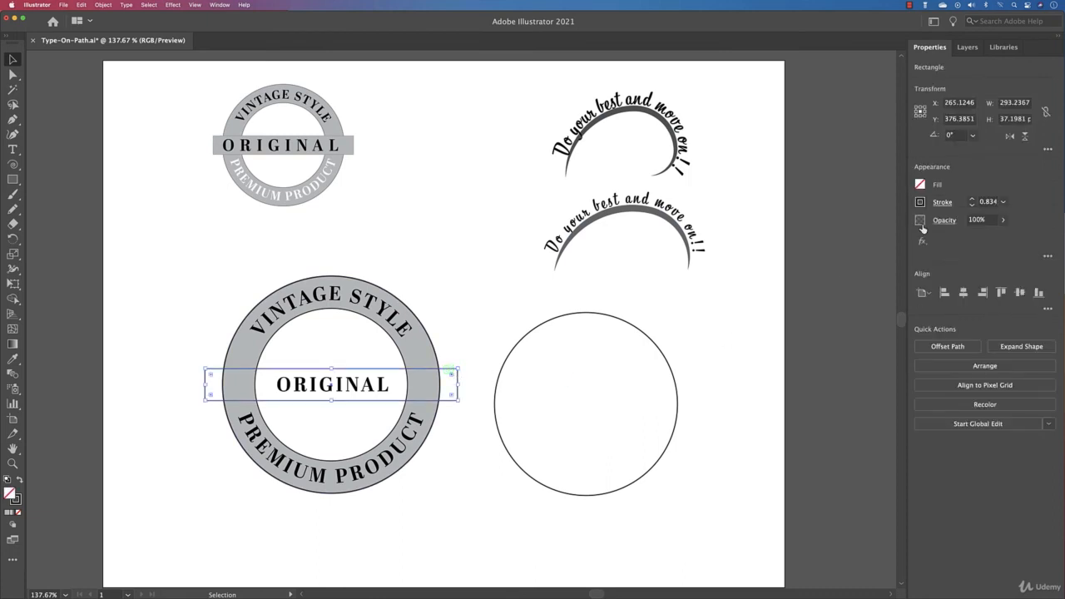
pyautogui.click(920, 184)
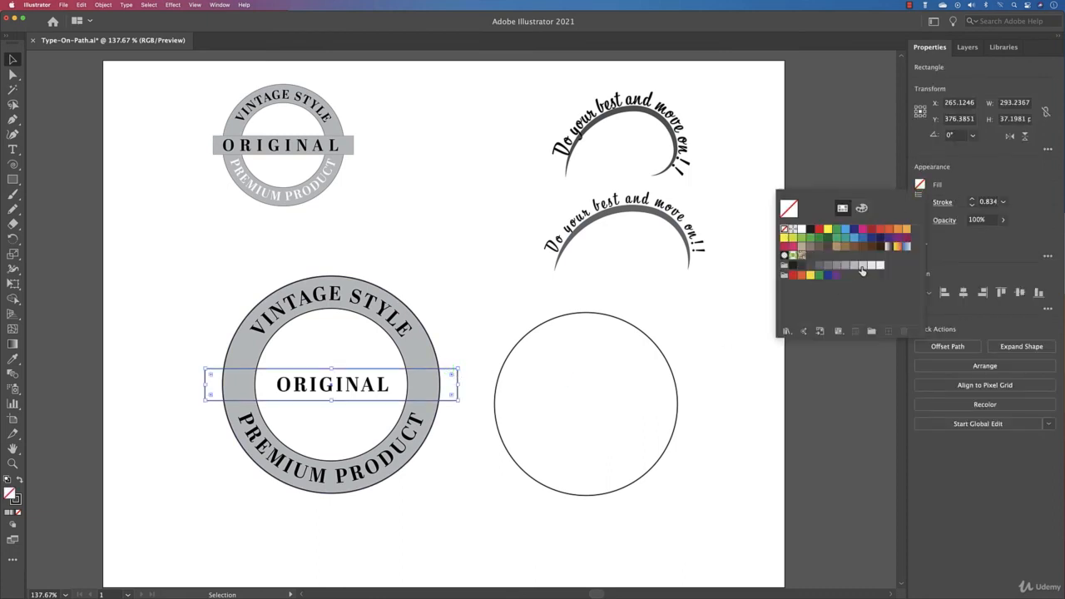
pyautogui.click(862, 265)
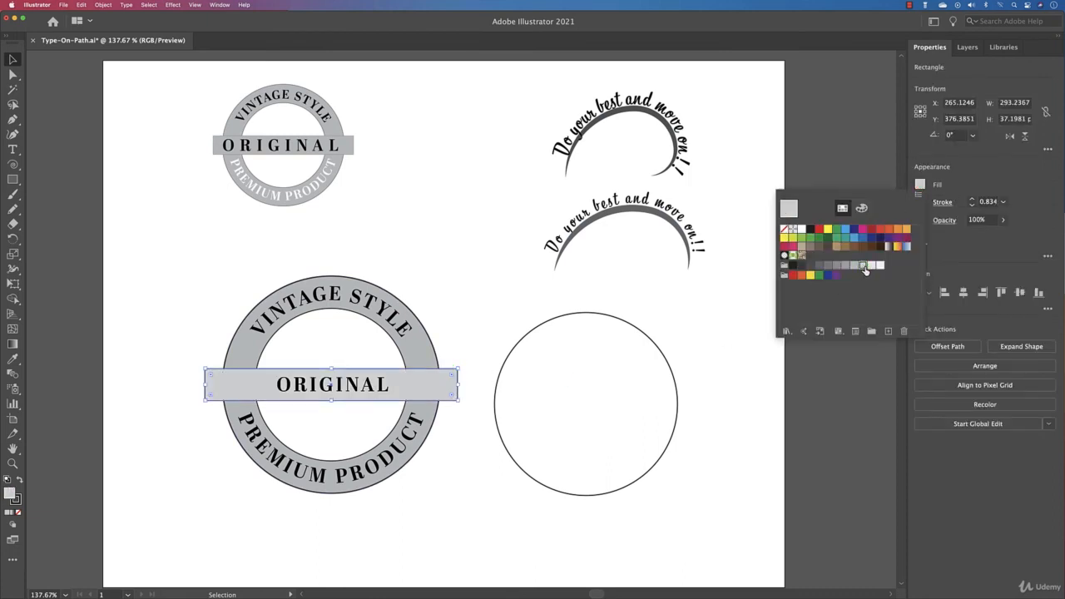
pyautogui.click(854, 265)
pyautogui.click(489, 266)
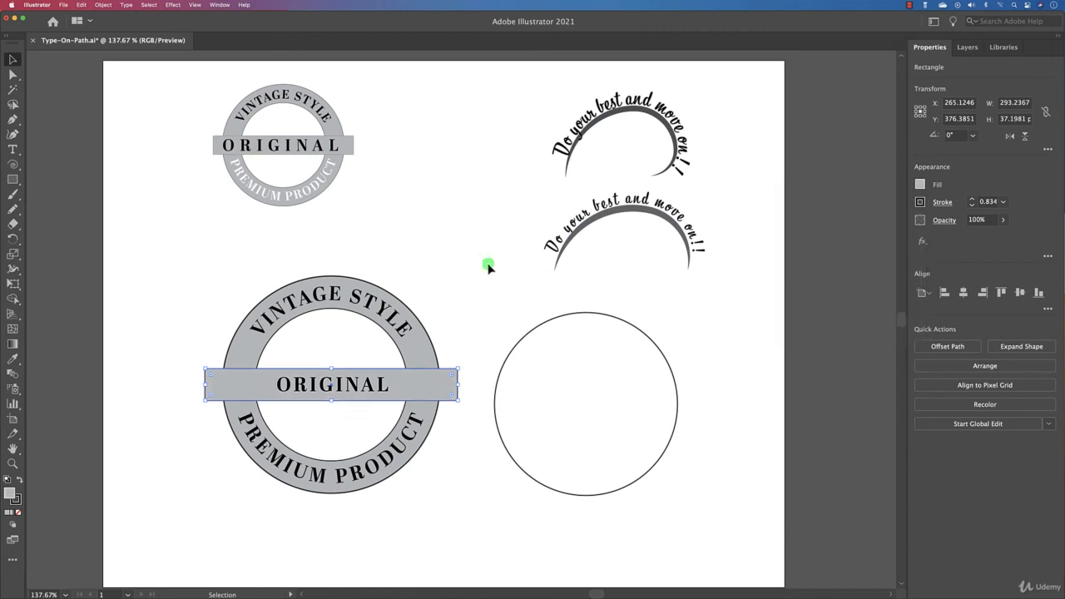
# Set the stroke of the outer circle, inner circle and banner rectangle to 0.5 pt.
pyautogui.click(432, 342)
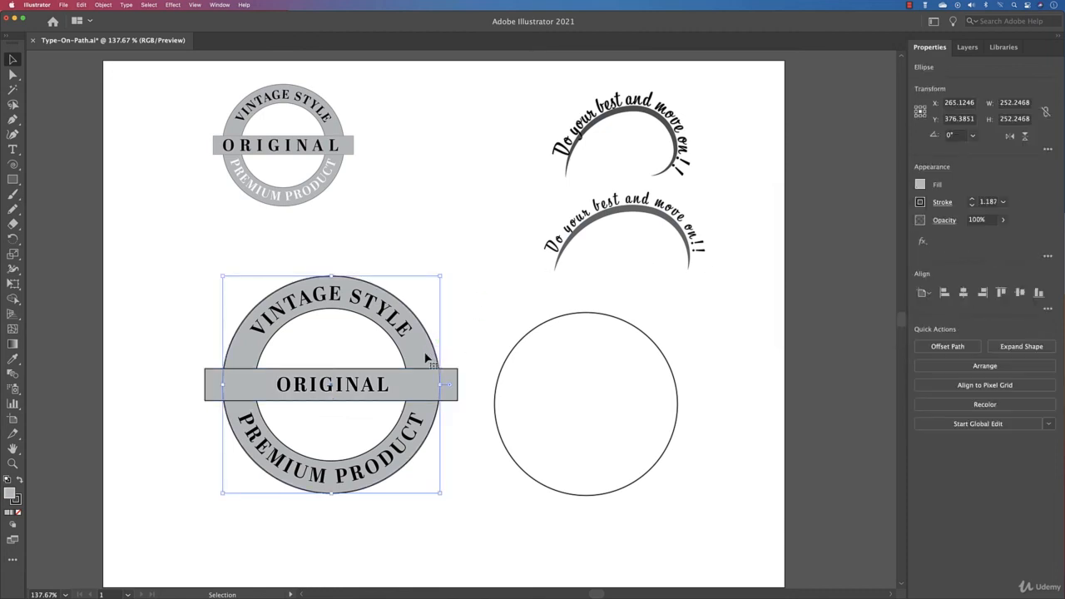
pyautogui.keyDown('shift'); pyautogui.click(444, 383); pyautogui.keyUp('shift')
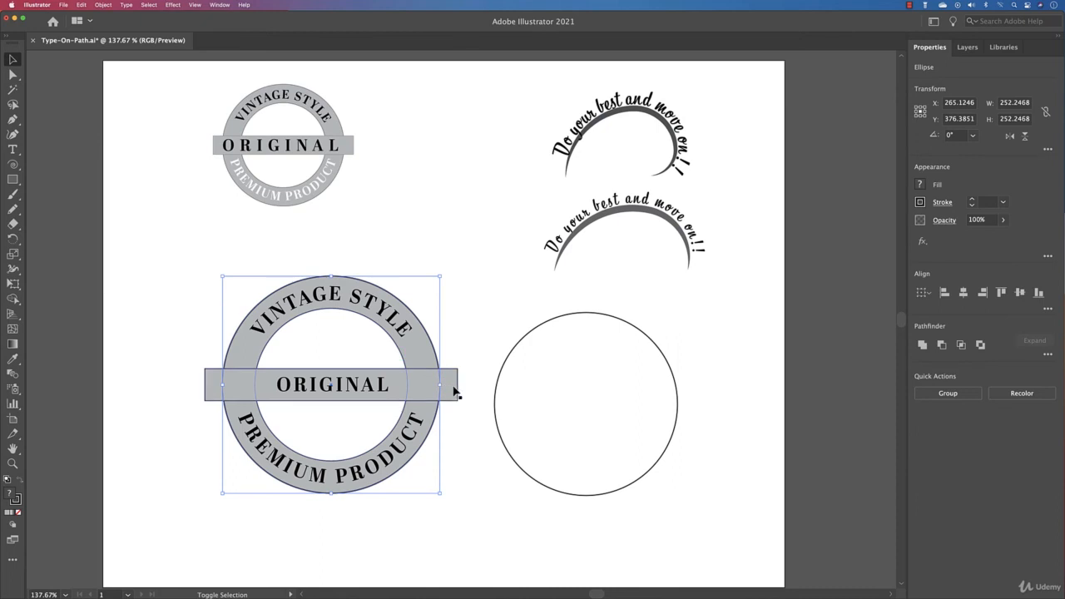
pyautogui.keyDown('shift'); pyautogui.click(459, 388); pyautogui.keyUp('shift')
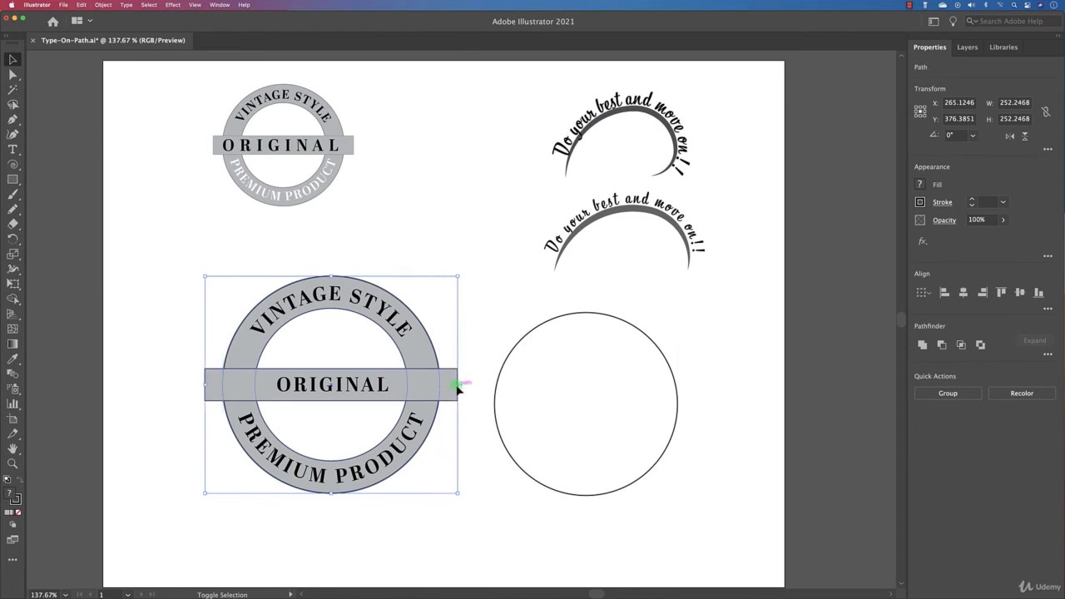
pyautogui.click(972, 204)
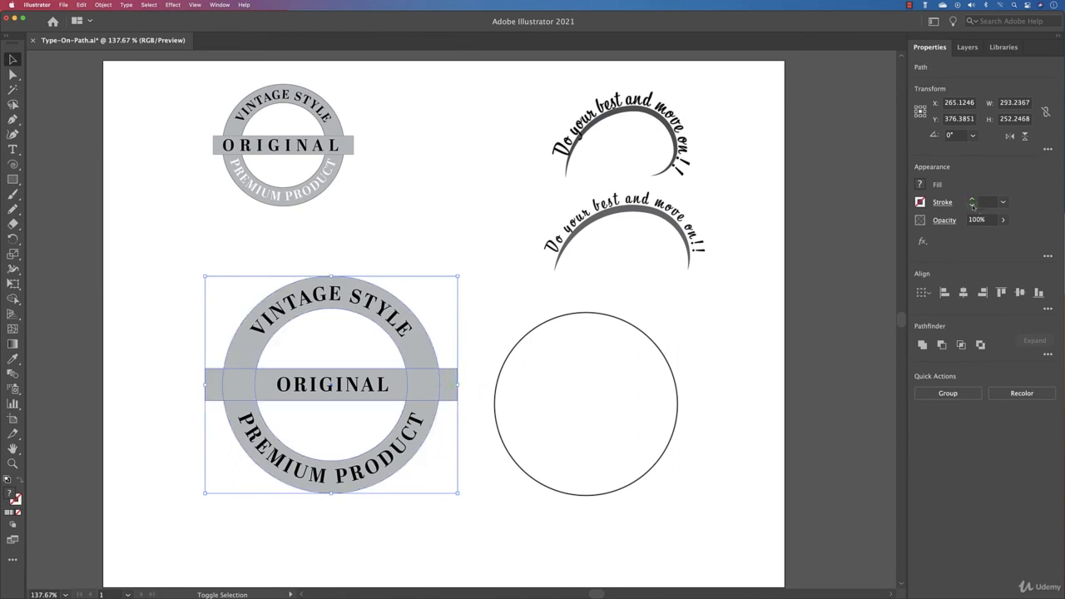
pyautogui.click(973, 201)
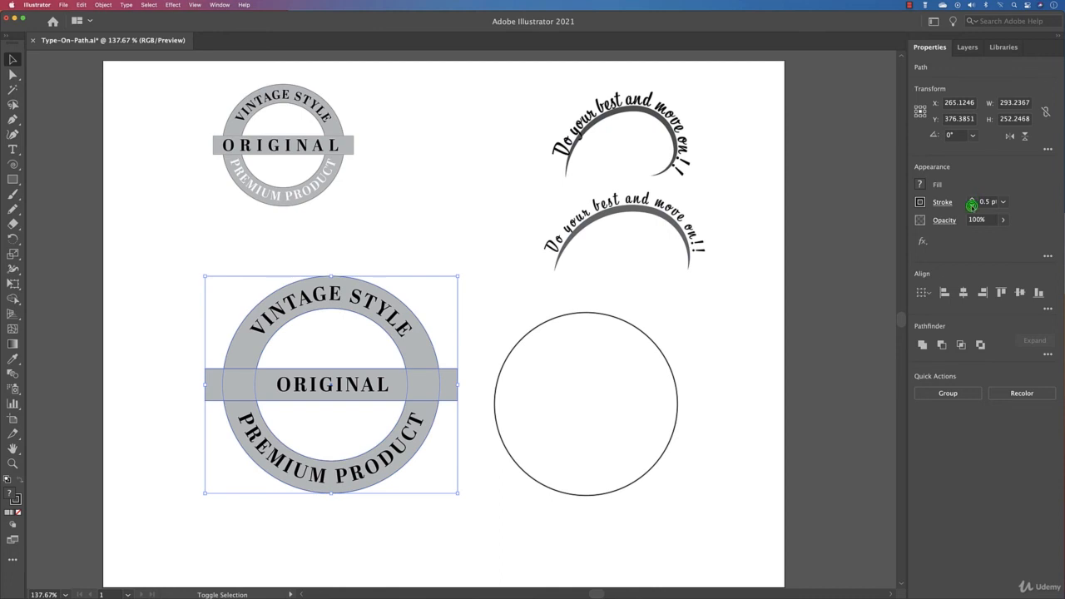
pyautogui.click(973, 206)
pyautogui.click(373, 384)
pyautogui.click(450, 337)
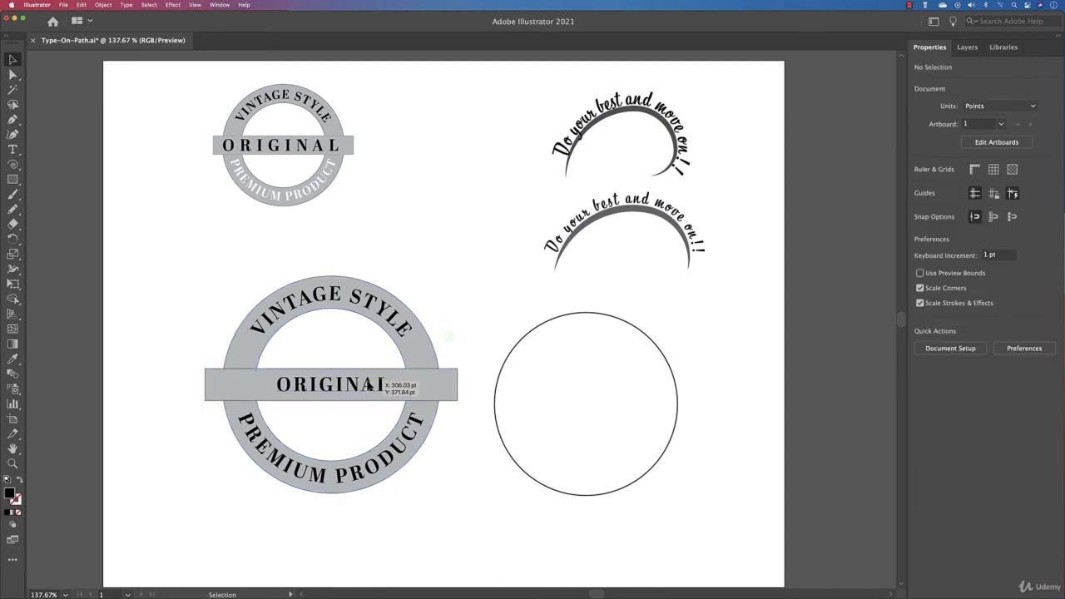
# Widen the letter spacing of the banner's ORIGINAL text, setting the tracking to 300 and raising it to 322.
pyautogui.click(370, 385)
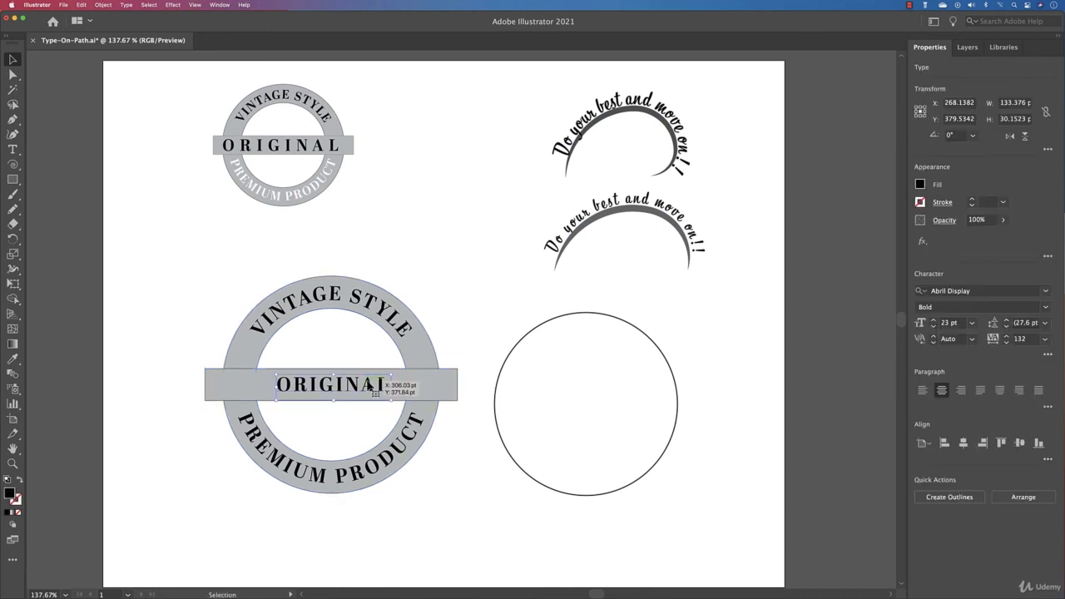
pyautogui.click(1008, 336)
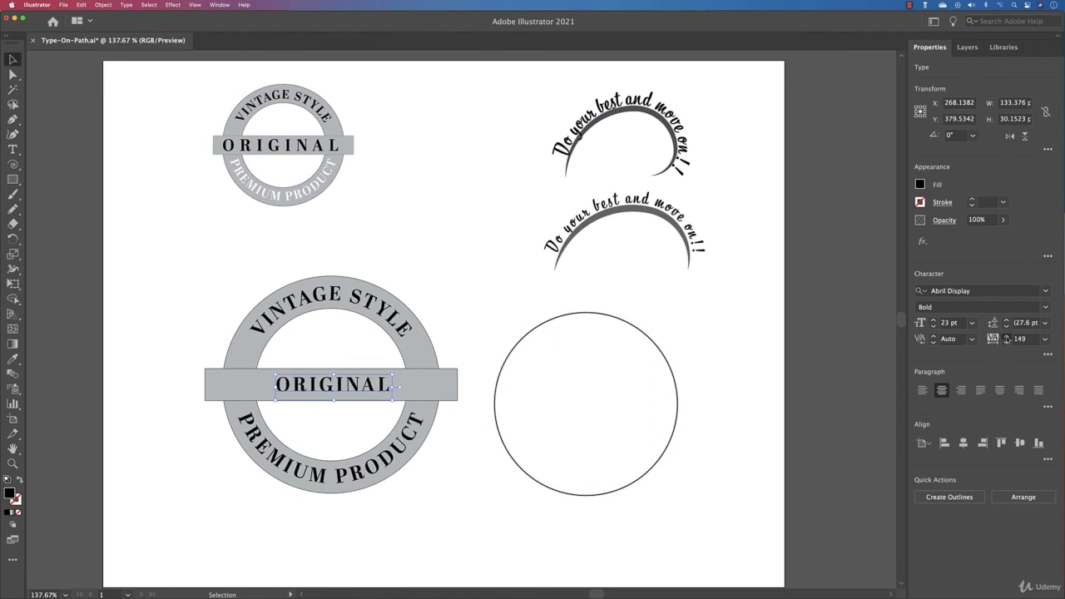
pyautogui.write('3')
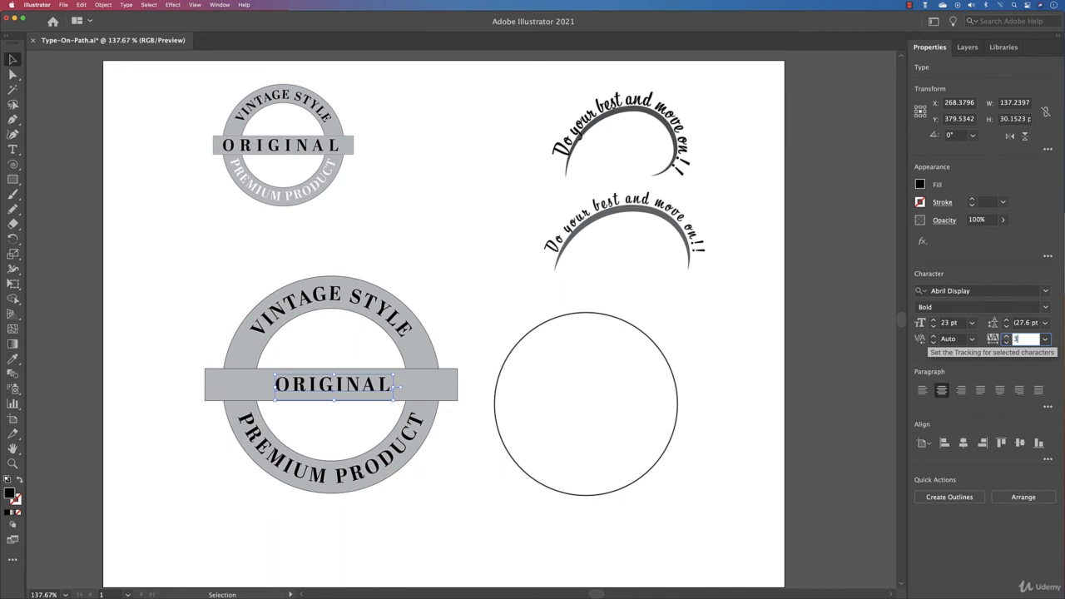
pyautogui.write('00')
pyautogui.press('Tab')
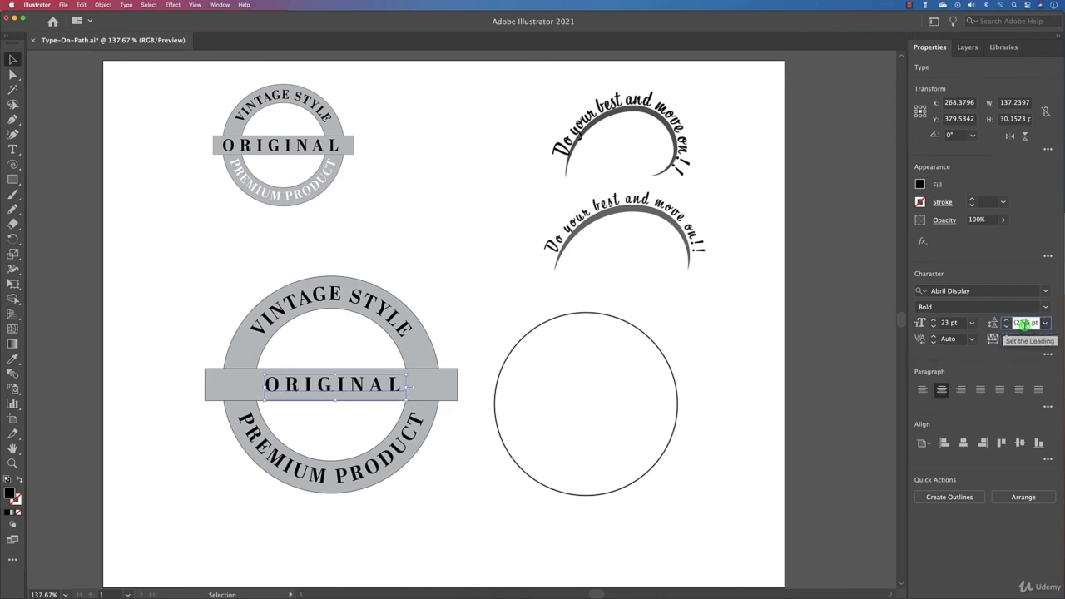
pyautogui.click(1007, 336)
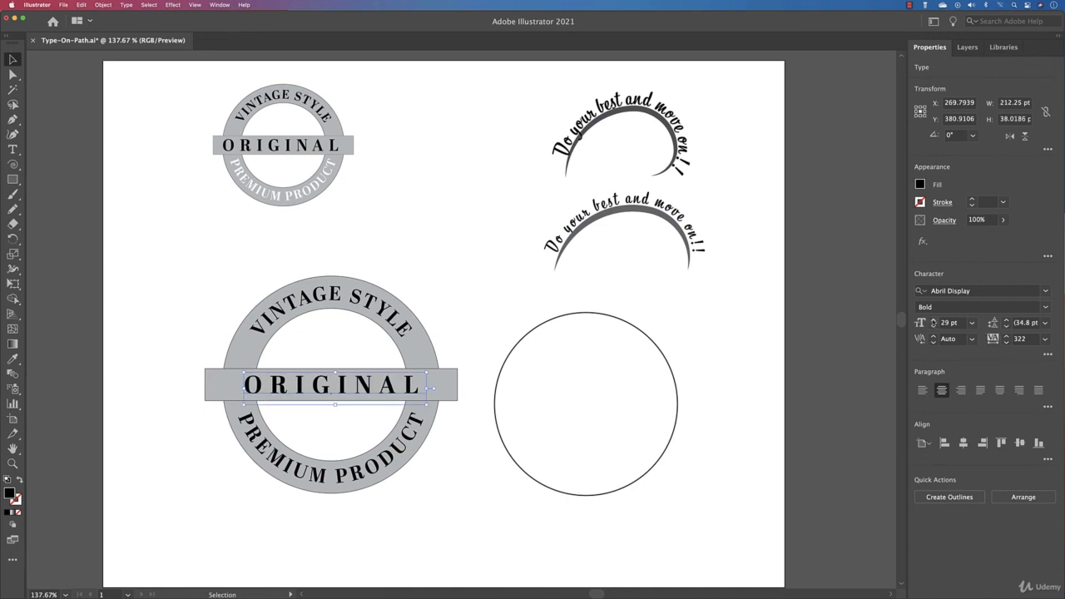
# Enlarge the banner's ORIGINAL text to 31 pt and increase its tracking to 408.
pyautogui.click(933, 320)
pyautogui.click(933, 319)
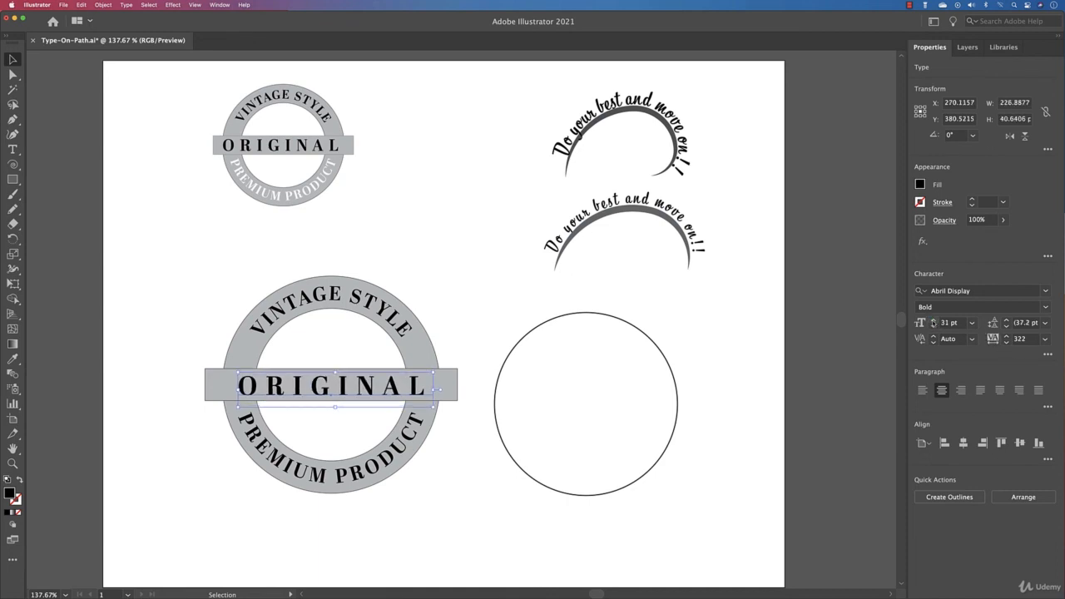
pyautogui.click(1007, 337)
pyautogui.click(1006, 337)
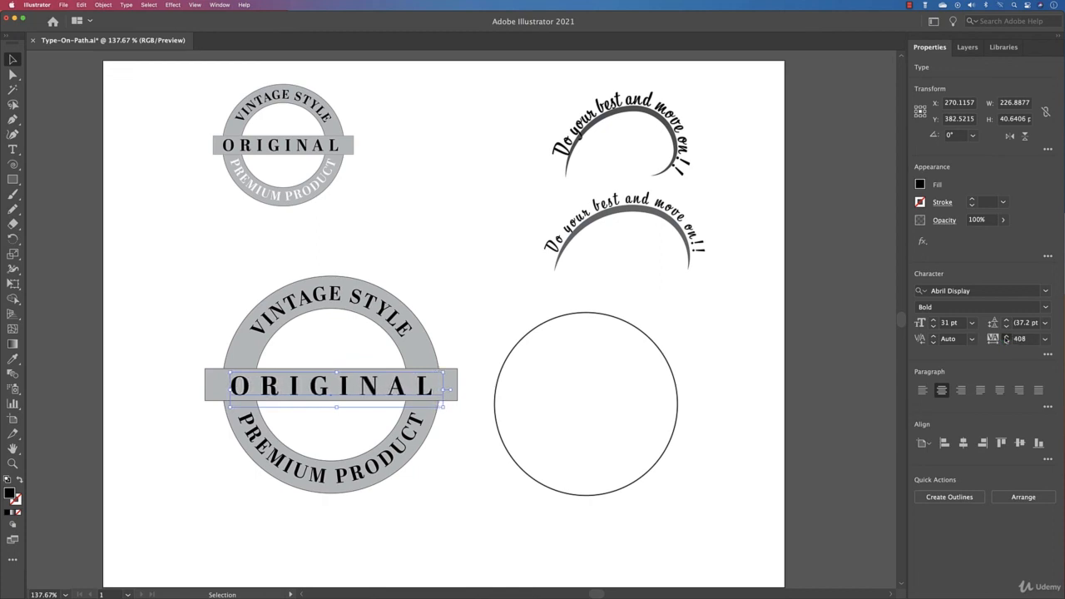
pyautogui.click(442, 300)
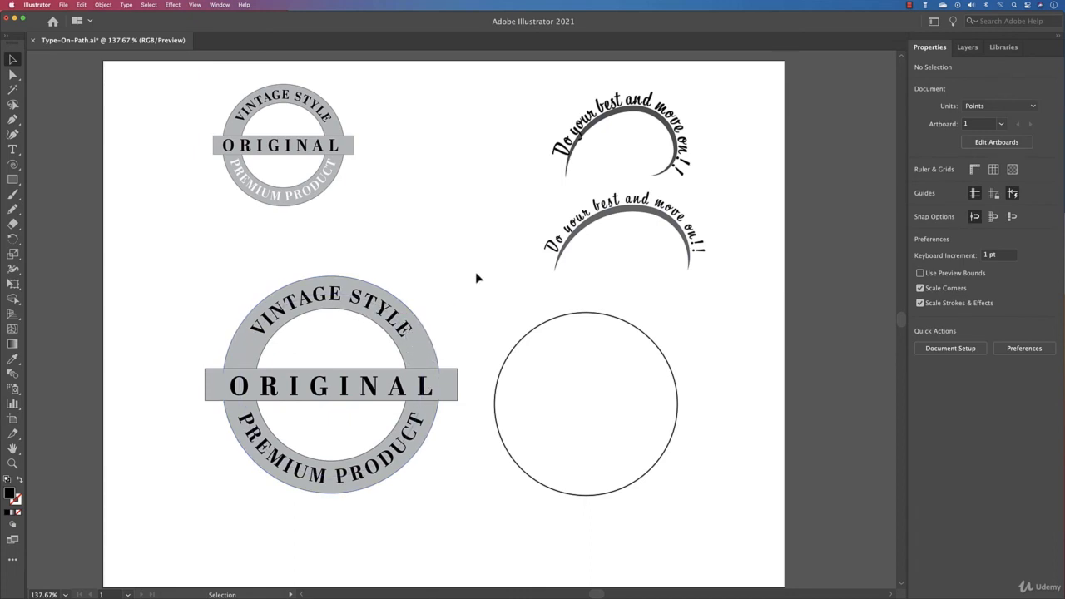
# Delete the spare unfilled circle beside the large badge.
pyautogui.click(587, 391)
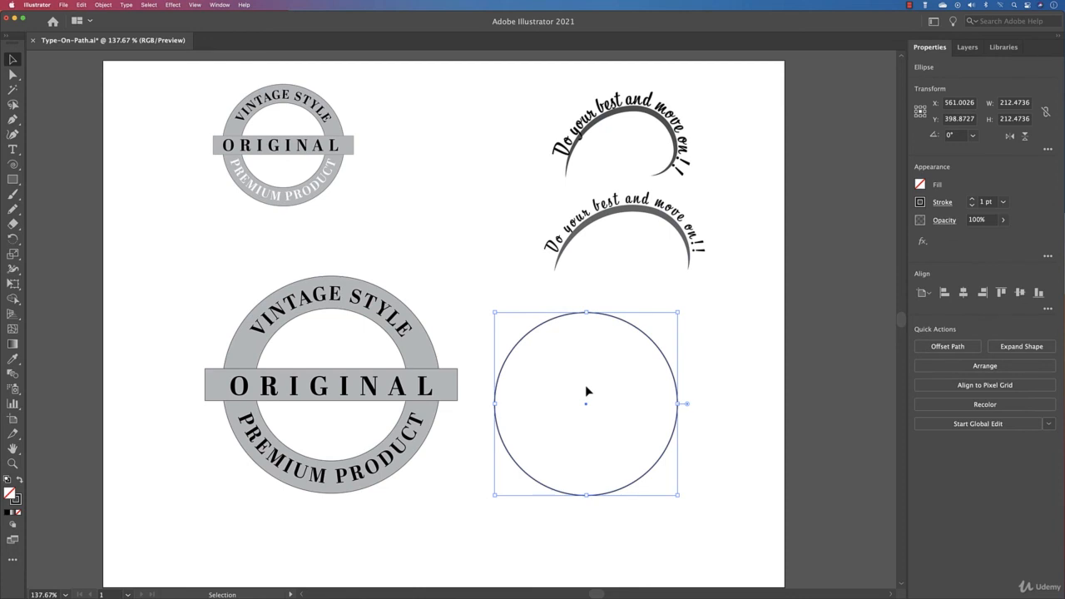
pyautogui.press('Delete')
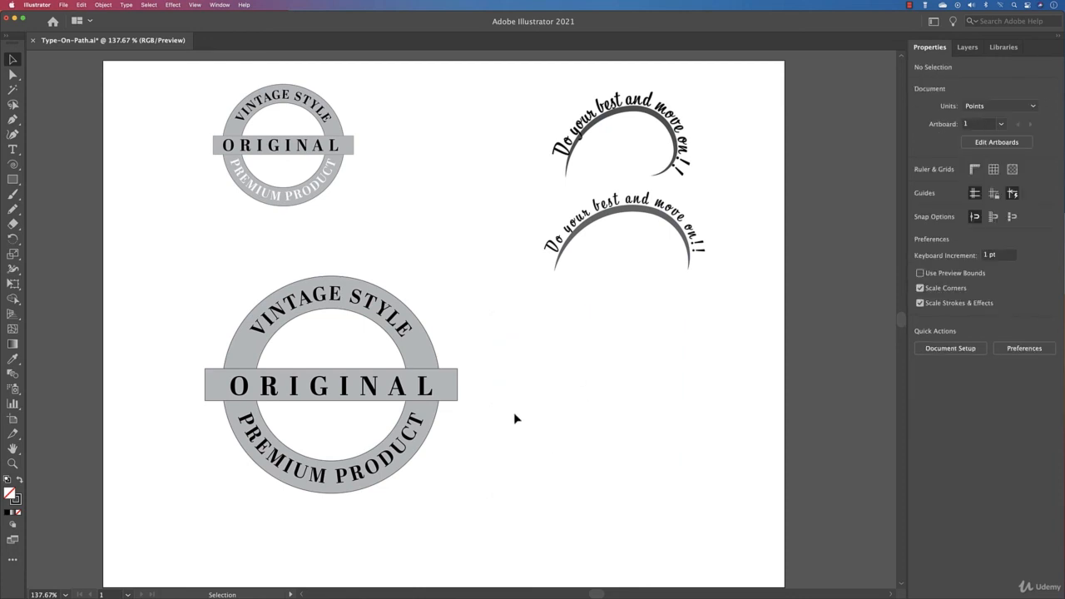
# Select the VINTAGE STYLE circular text on the large badge.
pyautogui.scroll(-2, 499, 419)
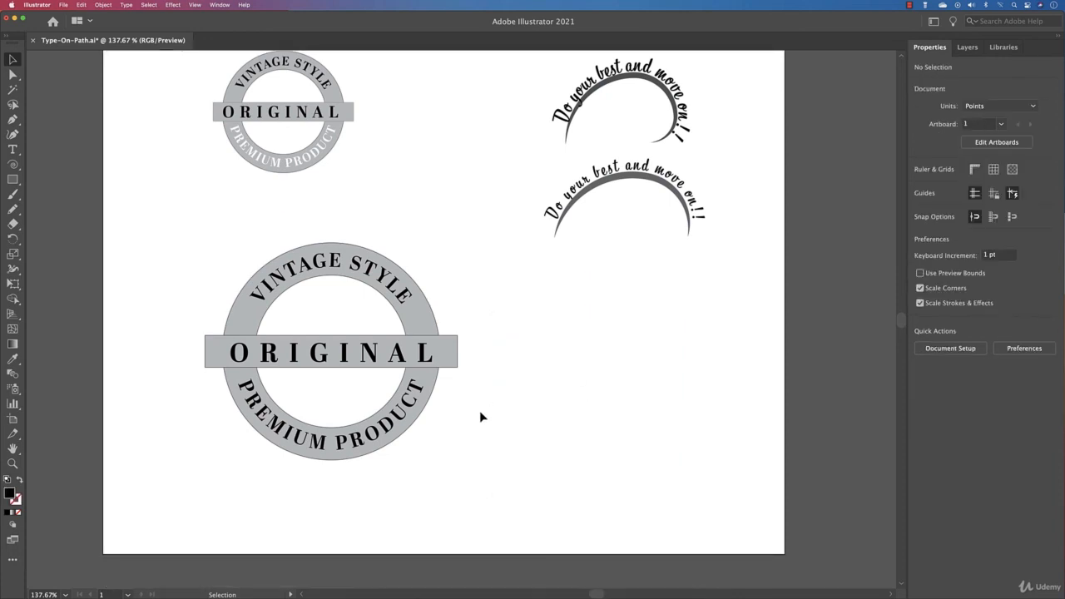
pyautogui.scroll(2, 491, 391)
pyautogui.click(294, 308)
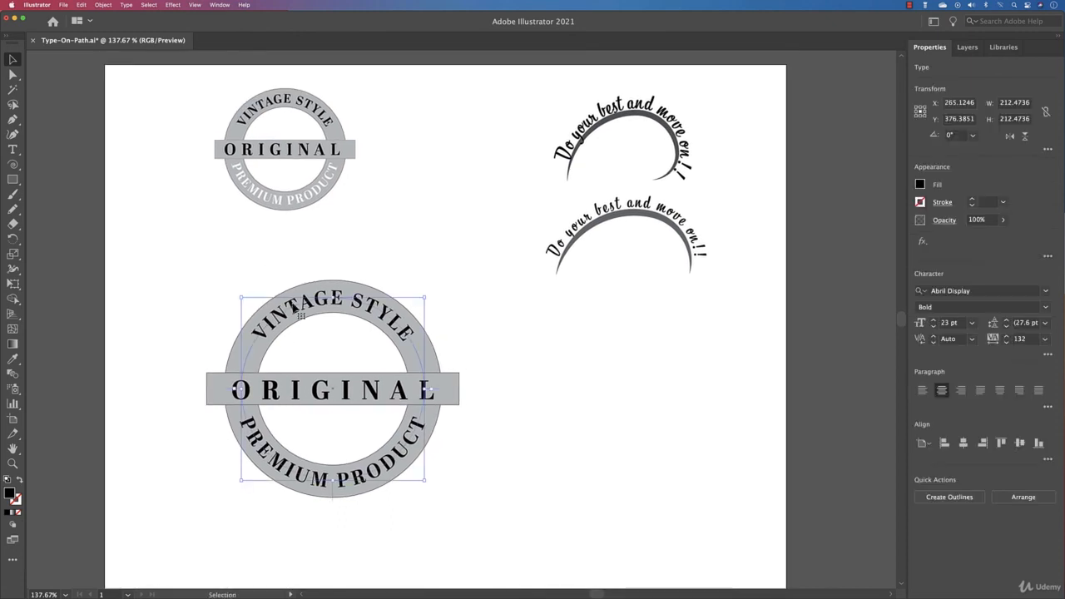